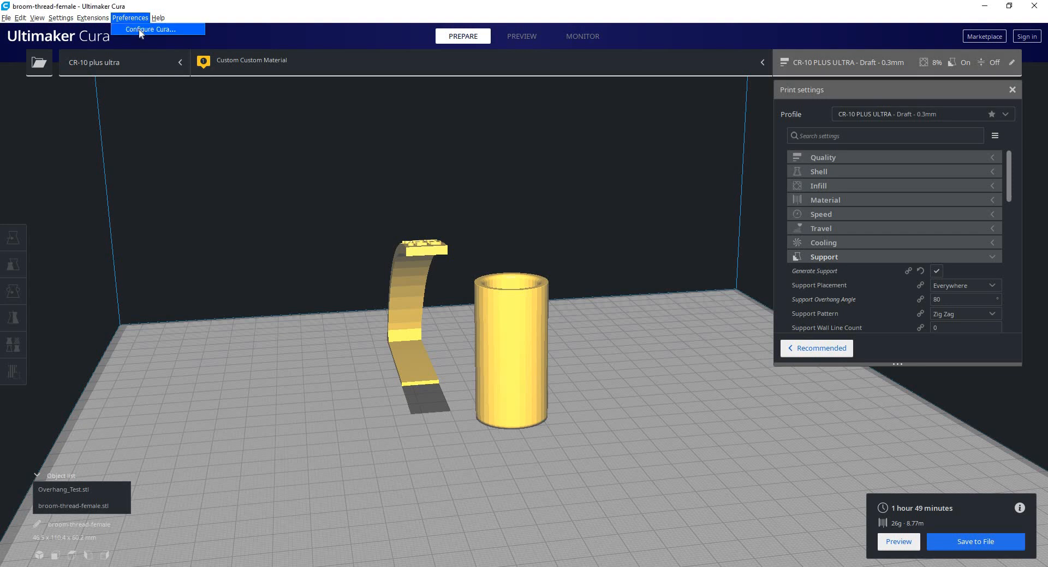
Open the general preferences, move the dialog clear of the models, and keep English as the interface language.
{"action": "left_click", "coordinate": [142, 29]}
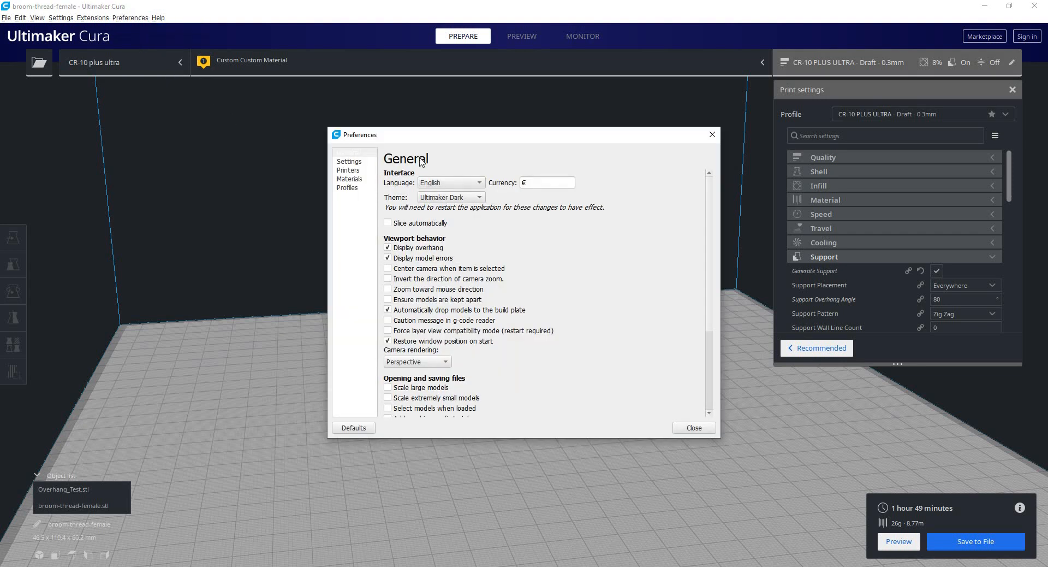
{"action": "left_click_drag", "start_coordinate": [393, 134], "coordinate": [306, 73]}
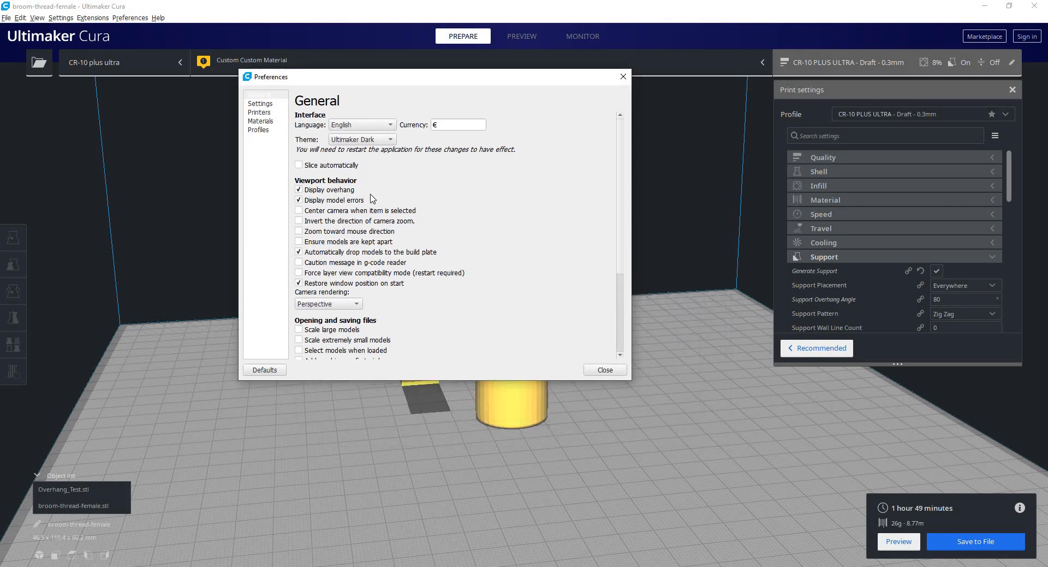
{"action": "scroll", "coordinate": [514, 240], "scroll_direction": "down", "scroll_amount": 3}
{"action": "scroll", "coordinate": [514, 240], "scroll_direction": "down", "scroll_amount": 2}
{"action": "scroll", "coordinate": [625, 151], "scroll_direction": "up", "scroll_amount": 5}
{"action": "left_click", "coordinate": [375, 126]}
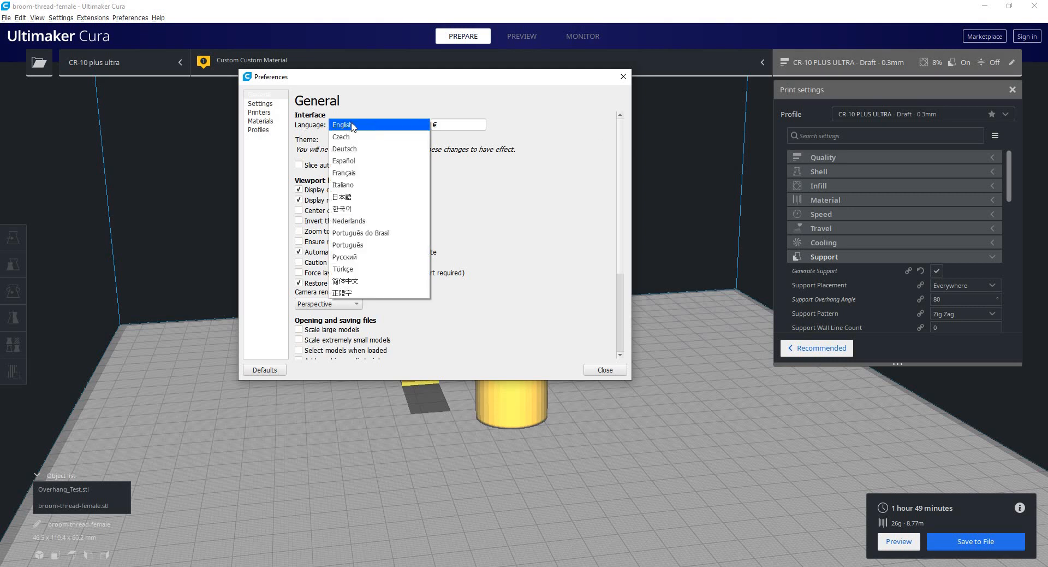
{"action": "left_click", "coordinate": [354, 126]}
Set the currency to $, keep the Ultimaker Dark theme, and close the preferences.
{"action": "left_click", "coordinate": [441, 124]}
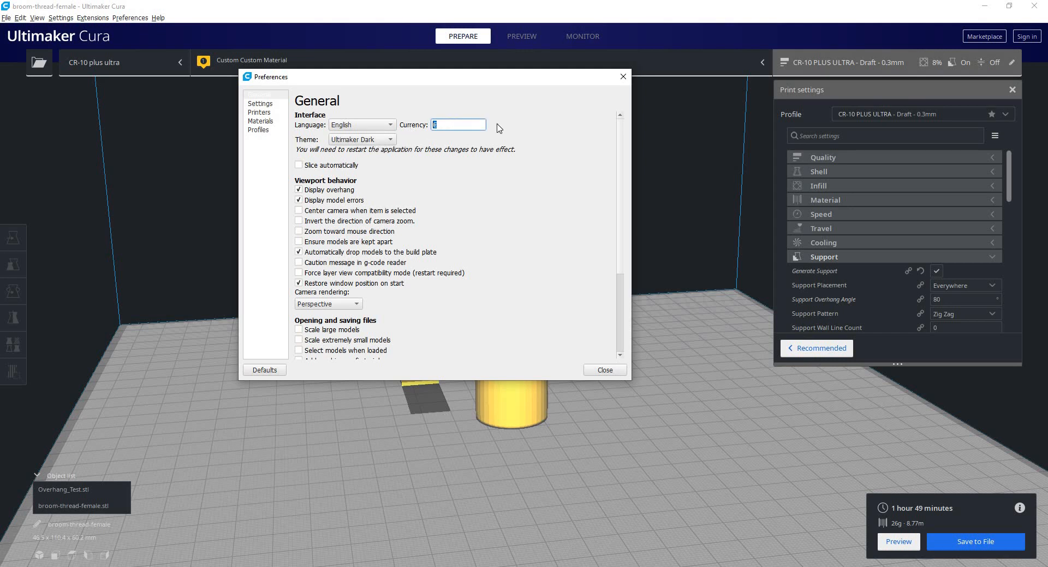
{"action": "type", "text": "$"}
{"action": "left_click", "coordinate": [393, 140]}
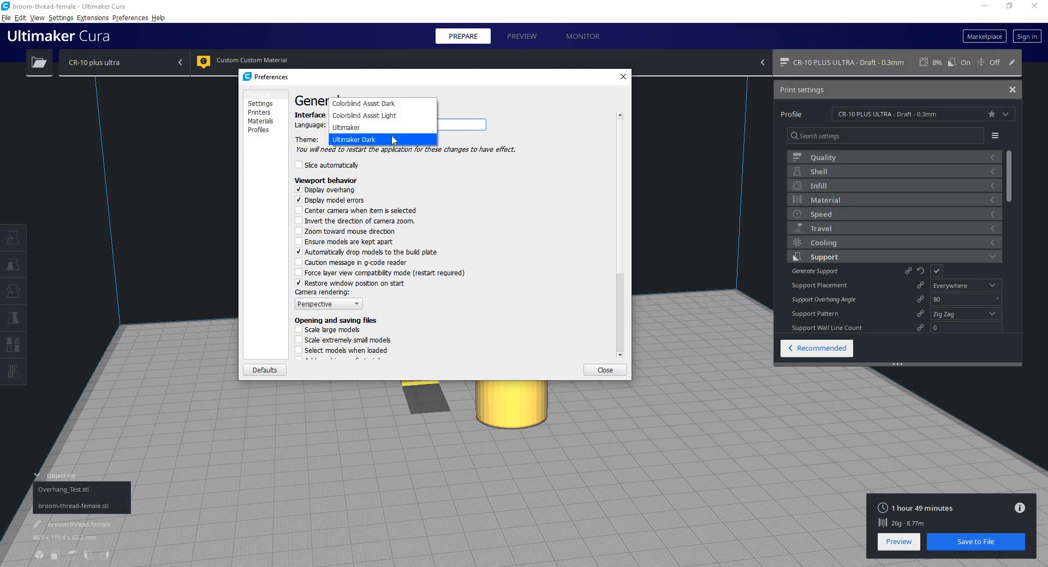
{"action": "left_click", "coordinate": [354, 140]}
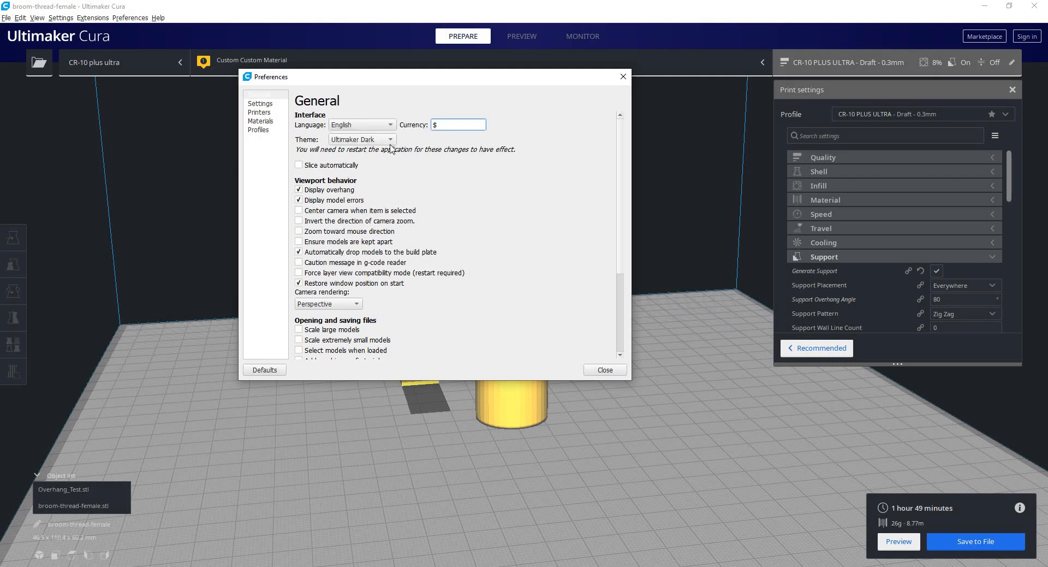
{"action": "left_click", "coordinate": [606, 370]}
Reopen the general preferences and read the explanation of the Display overhang option.
{"action": "scroll", "coordinate": [644, 280], "scroll_direction": "down", "scroll_amount": 5}
{"action": "scroll", "coordinate": [620, 297], "scroll_direction": "up", "scroll_amount": 6}
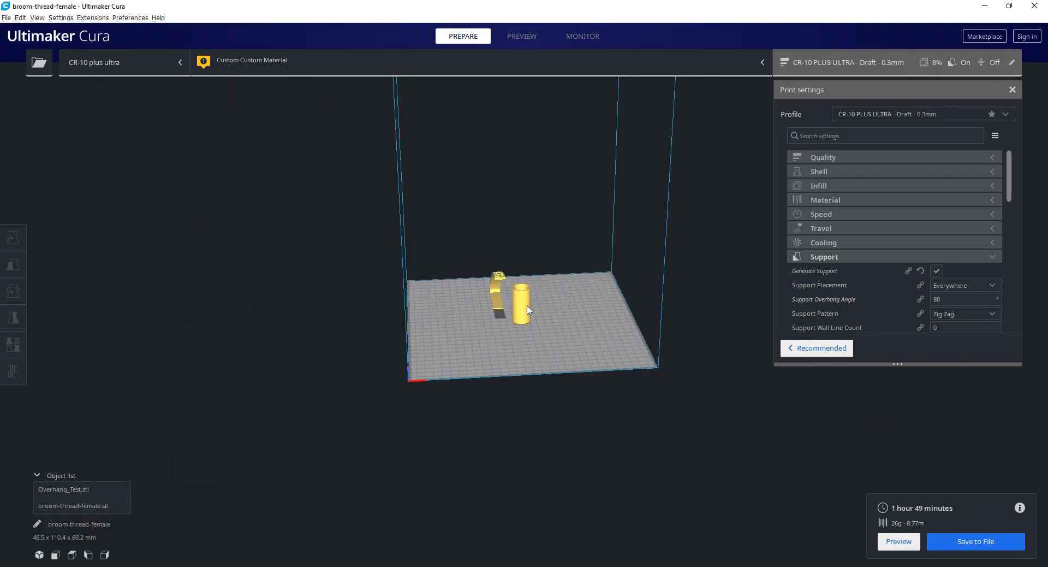
{"action": "middle_click_drag", "start_coordinate": [519, 301], "coordinate": [514, 289]}
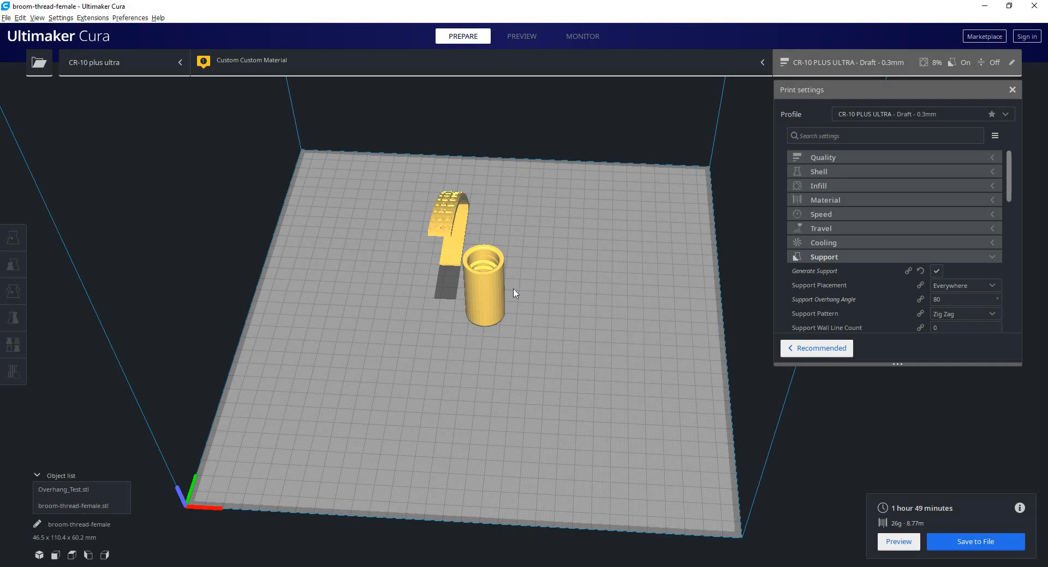
{"action": "left_click", "coordinate": [141, 18]}
{"action": "left_click", "coordinate": [143, 28]}
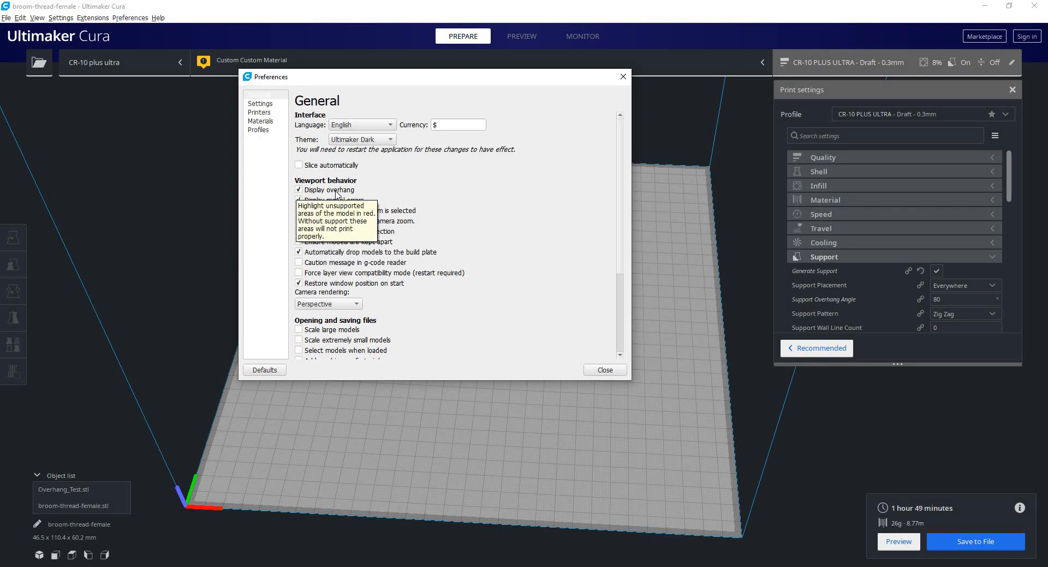
{"action": "left_click", "coordinate": [605, 370]}
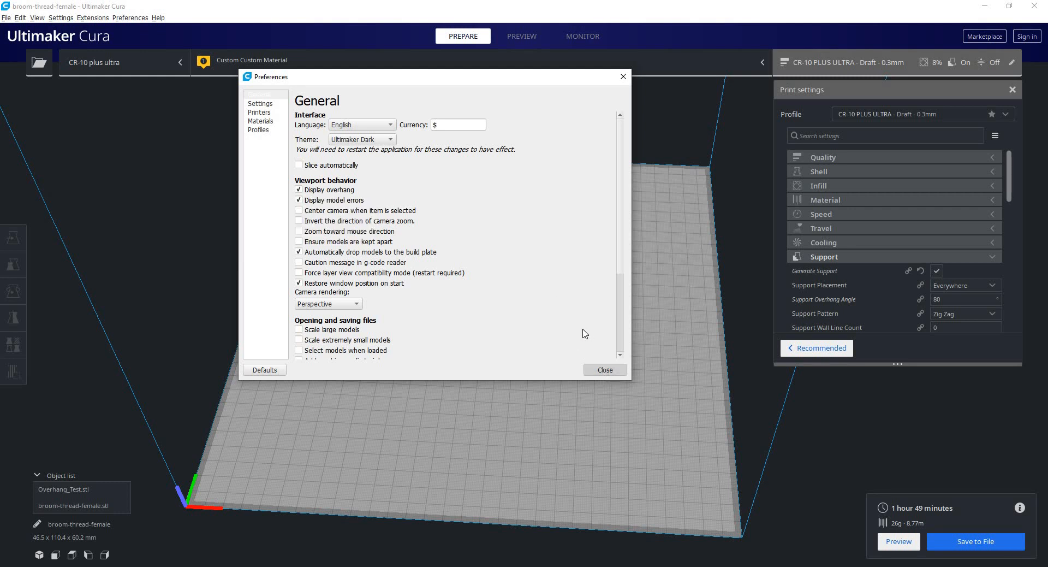
Examine the undersides of the overhang test and the threaded cylinder for areas highlighted as unsupported.
{"action": "right_click_drag", "start_coordinate": [511, 262], "coordinate": [237, 464]}
{"action": "scroll", "coordinate": [414, 314], "scroll_direction": "up", "scroll_amount": 7}
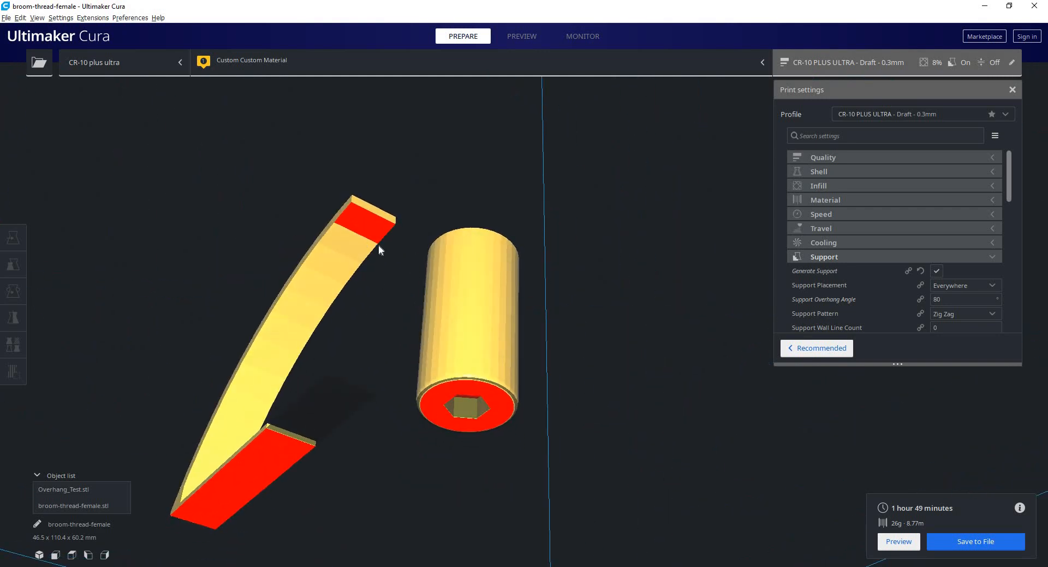
{"action": "right_click_drag", "start_coordinate": [378, 244], "coordinate": [467, 317]}
{"action": "right_click_drag", "start_coordinate": [428, 345], "coordinate": [525, 331]}
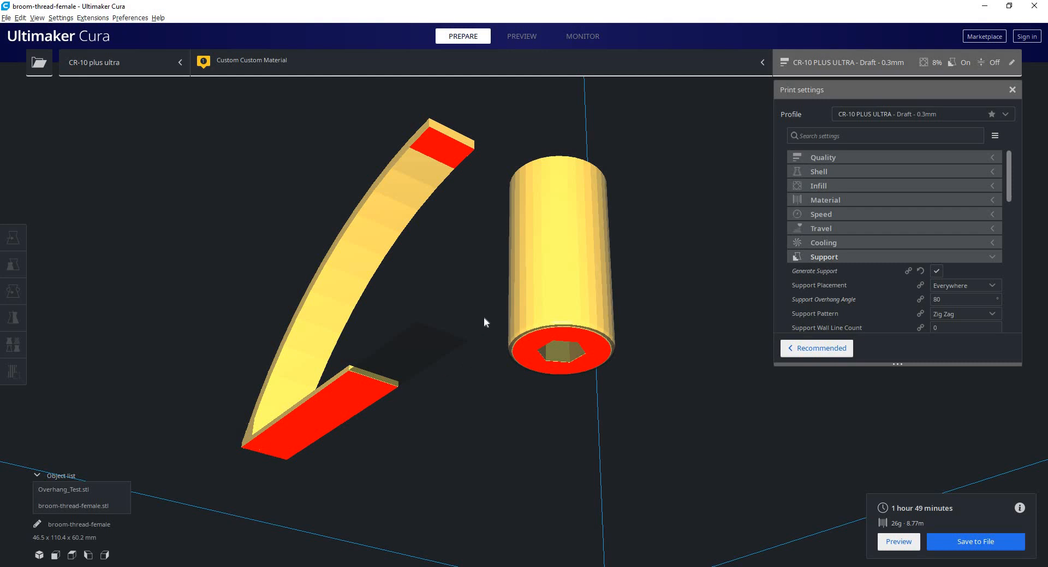
{"action": "right_click_drag", "start_coordinate": [487, 321], "coordinate": [488, 157]}
{"action": "scroll", "coordinate": [587, 278], "scroll_direction": "up", "scroll_amount": 2}
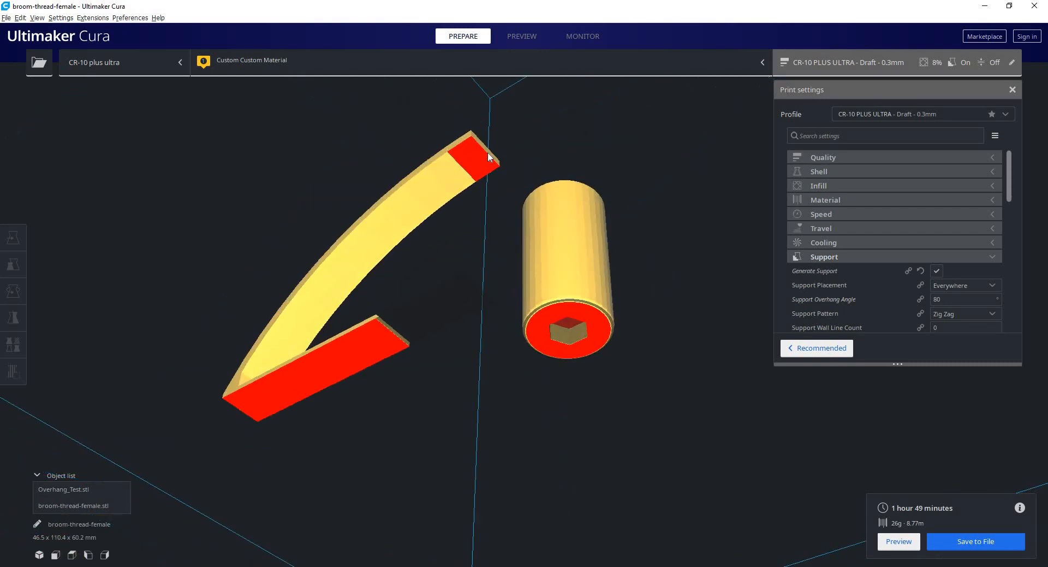
{"action": "right_click_drag", "start_coordinate": [526, 206], "coordinate": [478, 82]}
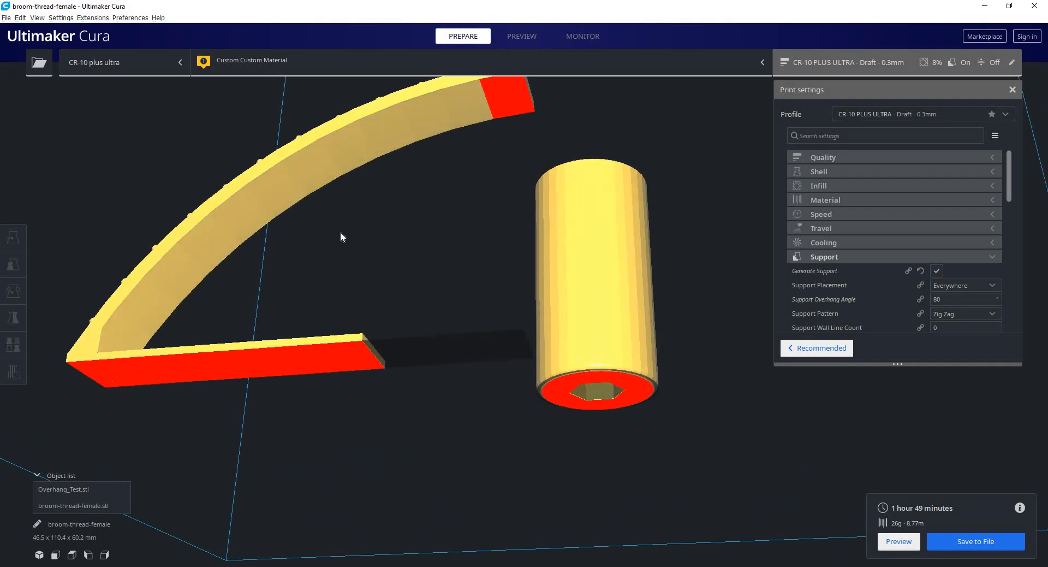
{"action": "right_click_drag", "start_coordinate": [339, 233], "coordinate": [492, 151]}
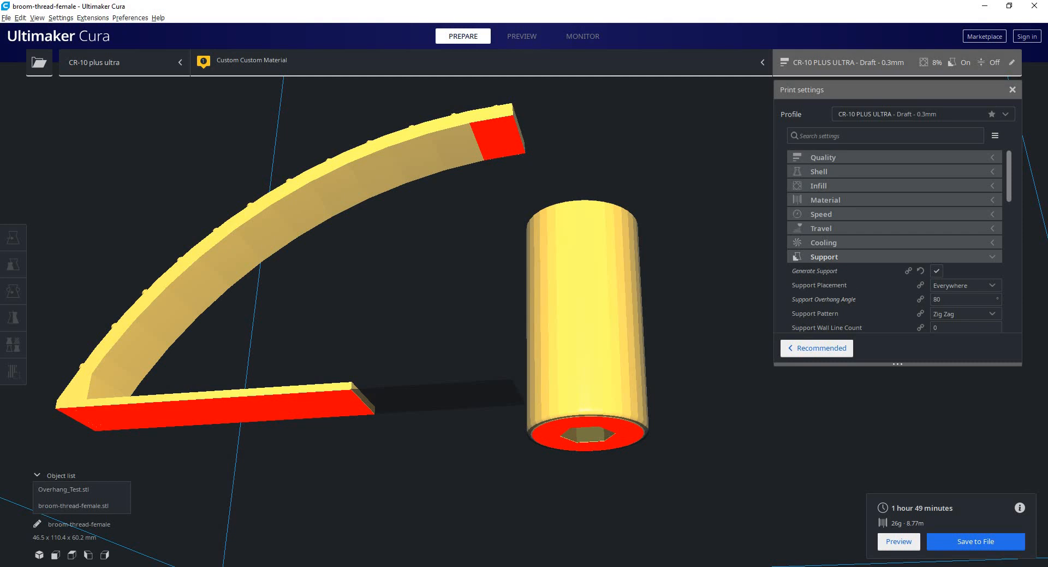
Set the Support Overhang Angle to 65° and slice the models.
{"action": "double_click", "coordinate": [934, 299]}
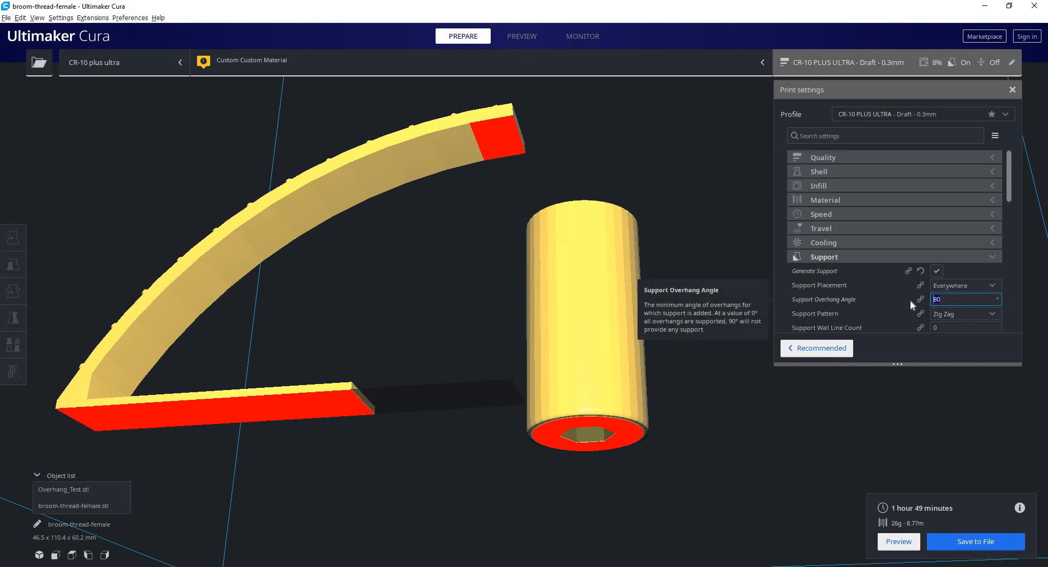
{"action": "type", "text": "65"}
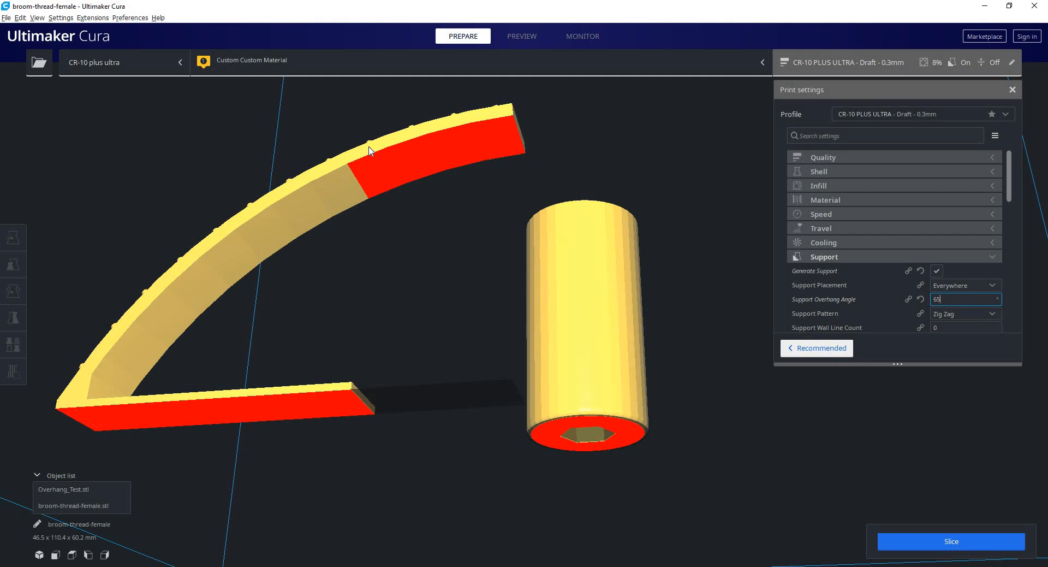
{"action": "left_click", "coordinate": [985, 547]}
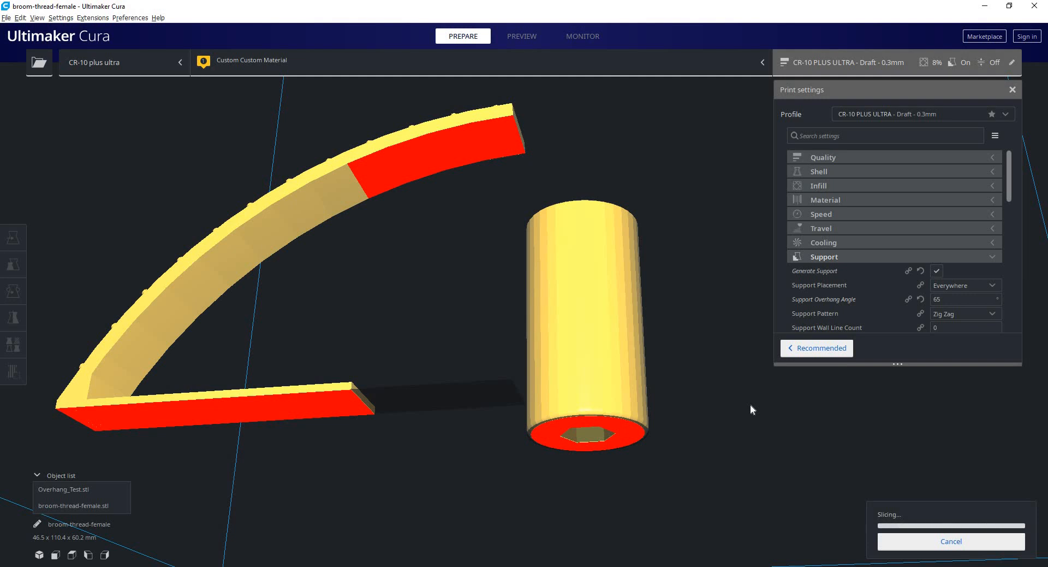
{"action": "left_click", "coordinate": [879, 540]}
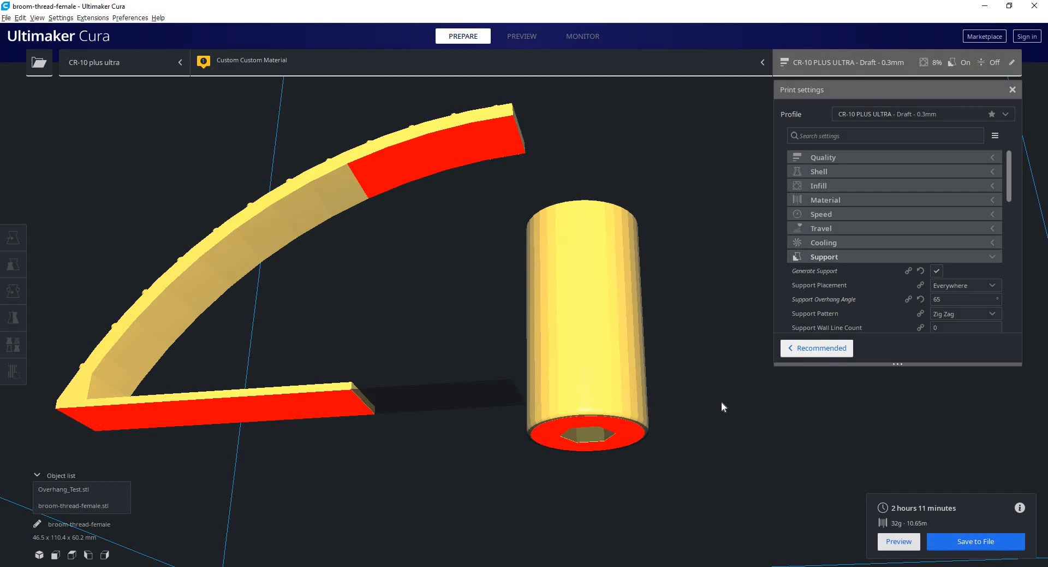
Inspect the highlighted overhang on the curved arm from several low angles at the 65° setting.
{"action": "right_click_drag", "start_coordinate": [493, 225], "coordinate": [464, 71]}
{"action": "left_click", "coordinate": [469, 37]}
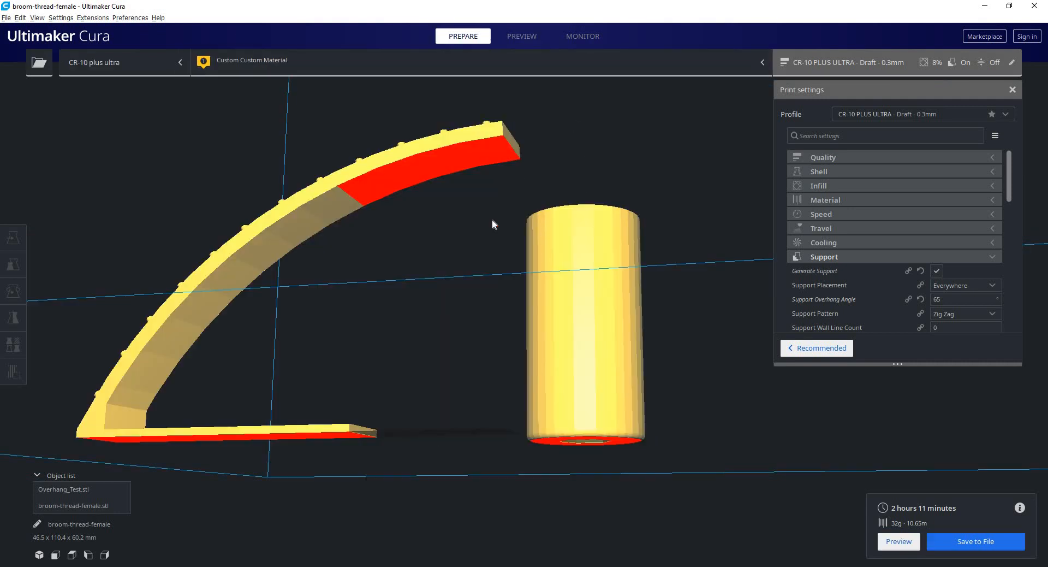
{"action": "right_click_drag", "start_coordinate": [512, 182], "coordinate": [562, 297]}
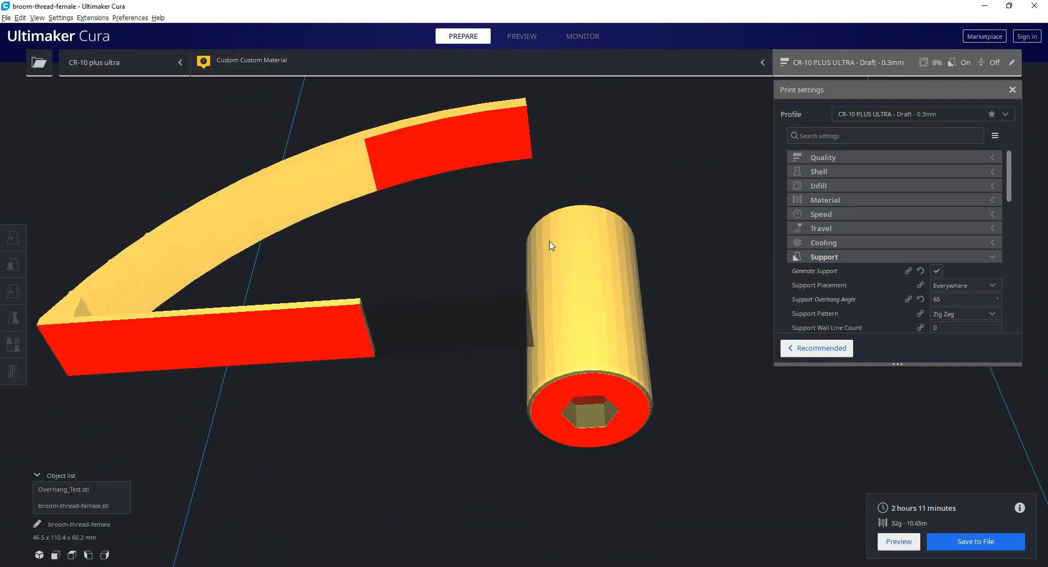
{"action": "right_click_drag", "start_coordinate": [549, 244], "coordinate": [598, 257]}
{"action": "right_click_drag", "start_coordinate": [567, 309], "coordinate": [504, 325]}
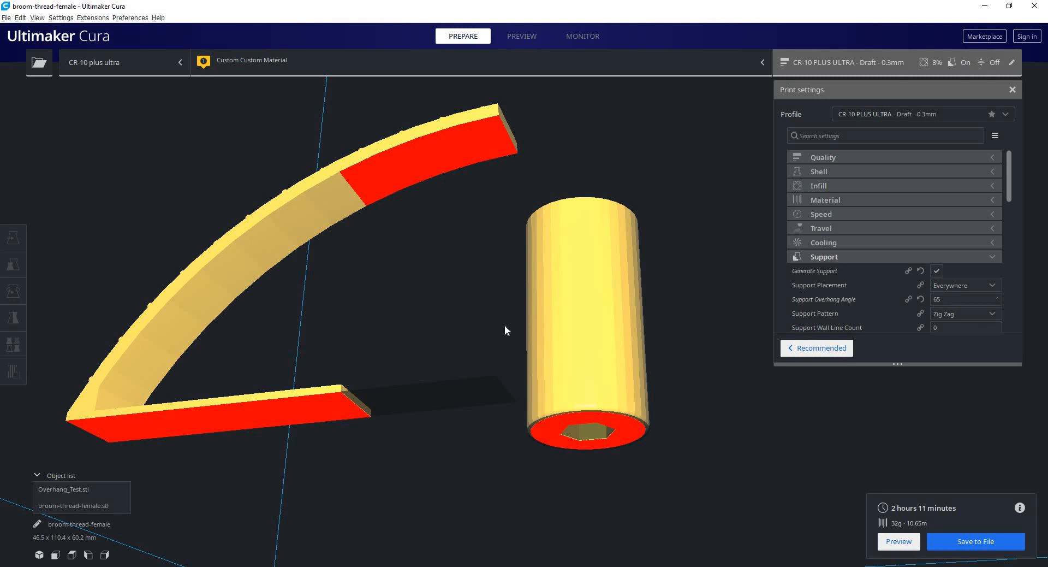
{"action": "right_click_drag", "start_coordinate": [494, 327], "coordinate": [472, 193]}
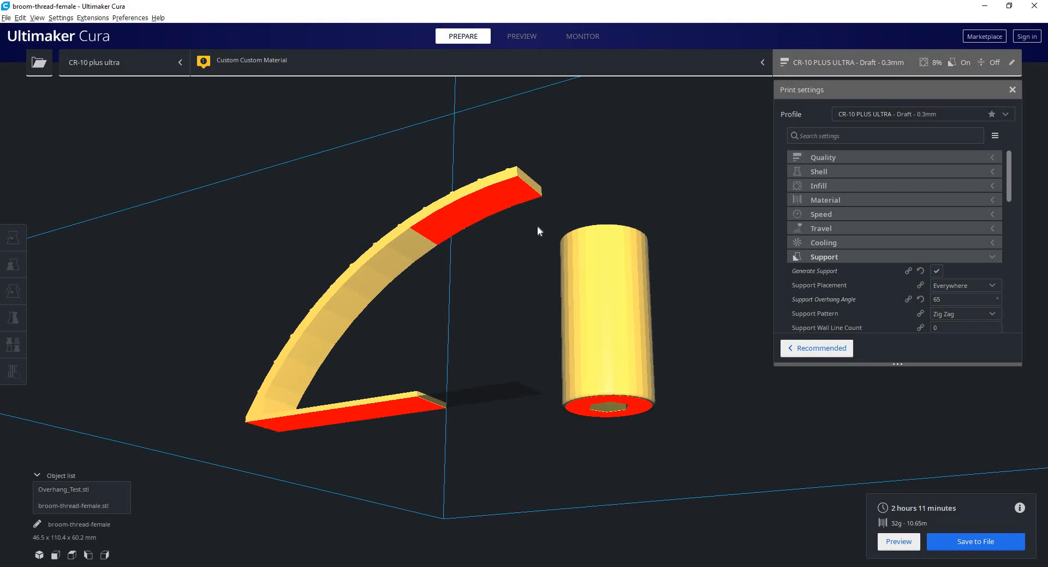
{"action": "right_click_drag", "start_coordinate": [560, 185], "coordinate": [488, 197]}
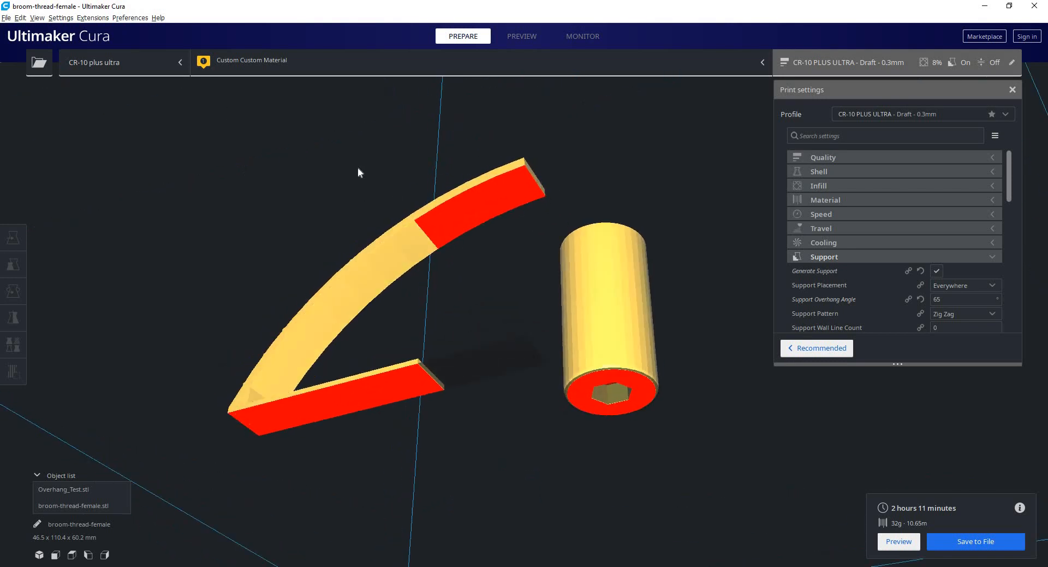
Turn off Display overhang in the general preferences and close the dialog.
{"action": "left_click", "coordinate": [130, 17]}
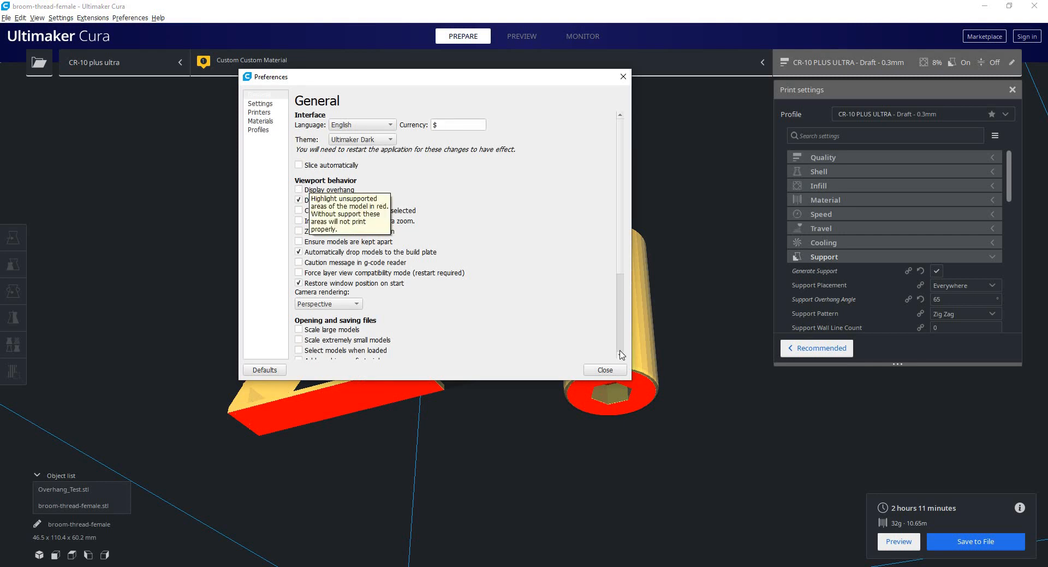
{"action": "key", "text": "Escape"}
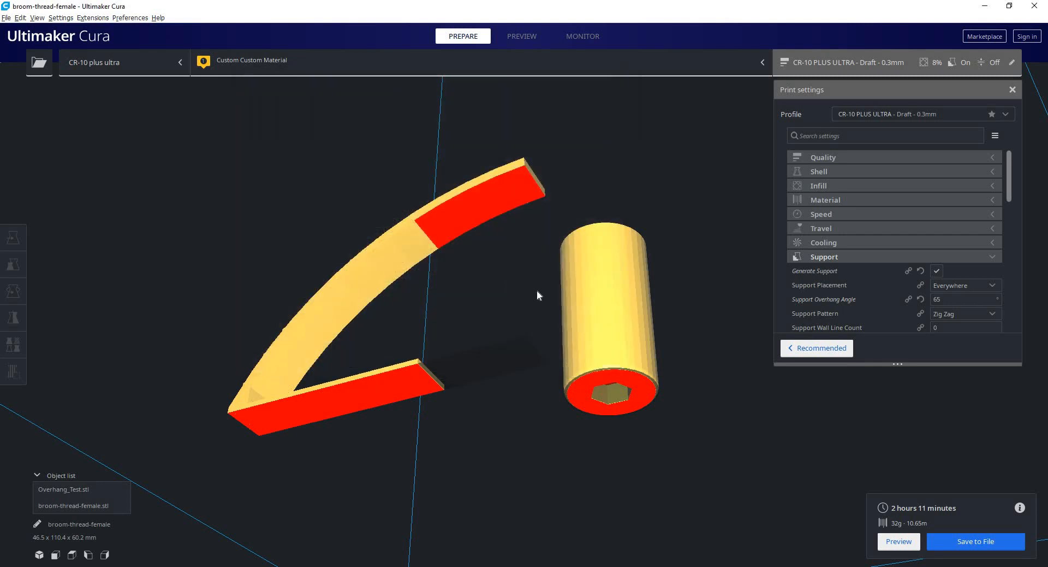
{"action": "mouse_move", "coordinate": [530, 286]}
{"action": "right_mouse_down"}
{"action": "mouse_move", "coordinate": [538, 244]}
{"action": "mouse_move", "coordinate": [526, 286]}
{"action": "right_mouse_up"}
Enable Center camera when item is selected in the general preferences and close the dialog.
{"action": "left_click", "coordinate": [135, 20]}
{"action": "left_click", "coordinate": [135, 29]}
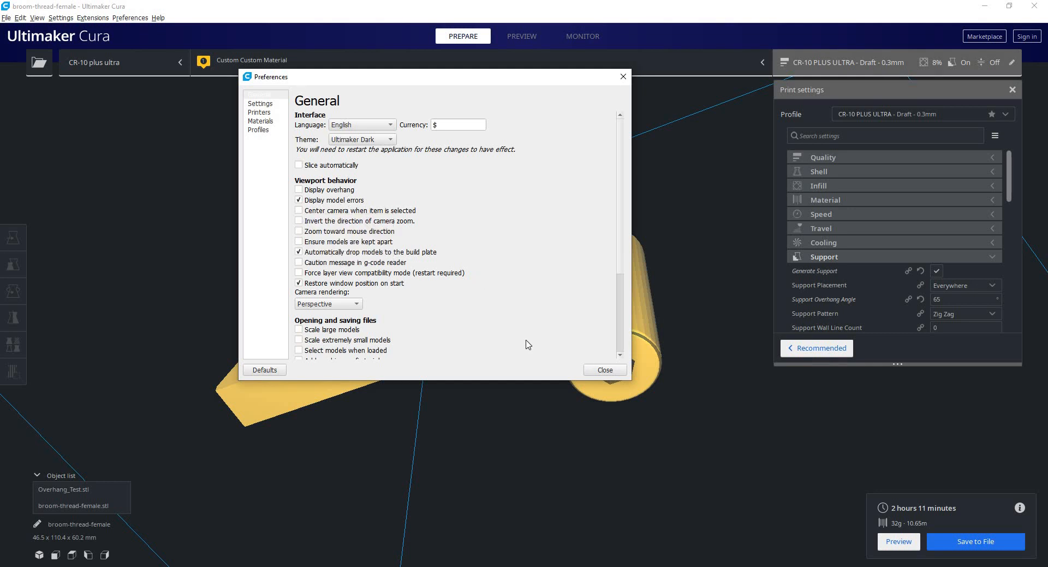
{"action": "left_click", "coordinate": [304, 211]}
{"action": "left_click", "coordinate": [604, 370]}
Select Overhang_Test.stl and broom-thread-female.stl in turn to test how the camera centres on the selected model.
{"action": "scroll", "coordinate": [576, 294], "scroll_direction": "down", "scroll_amount": 4}
{"action": "right_click_drag", "start_coordinate": [576, 295], "coordinate": [404, 405]}
{"action": "scroll", "coordinate": [506, 345], "scroll_direction": "down", "scroll_amount": 3}
{"action": "middle_click_drag", "start_coordinate": [506, 345], "coordinate": [386, 232]}
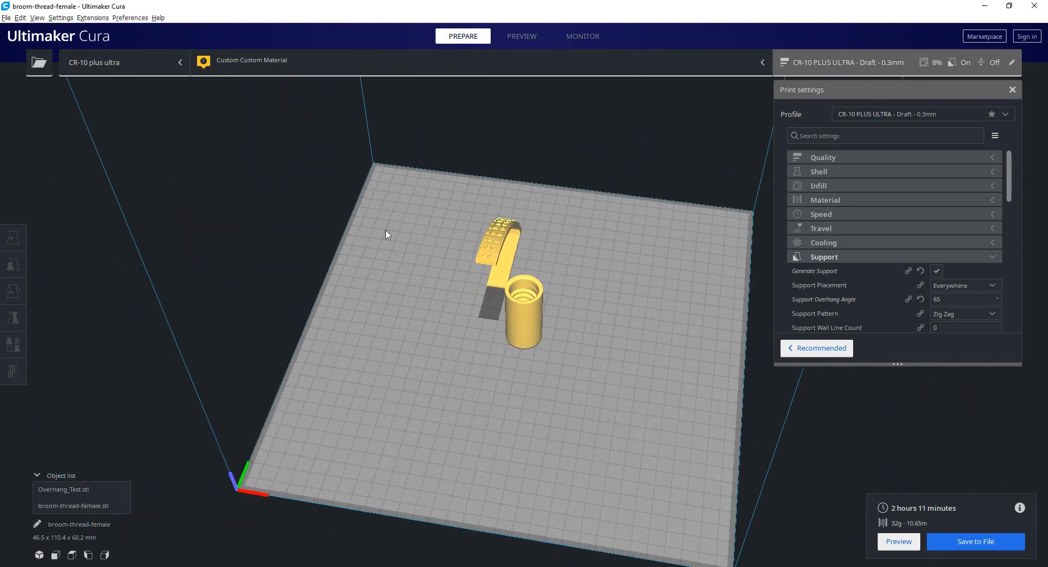
{"action": "left_click", "coordinate": [411, 175]}
{"action": "middle_click_drag", "start_coordinate": [318, 253], "coordinate": [532, 354]}
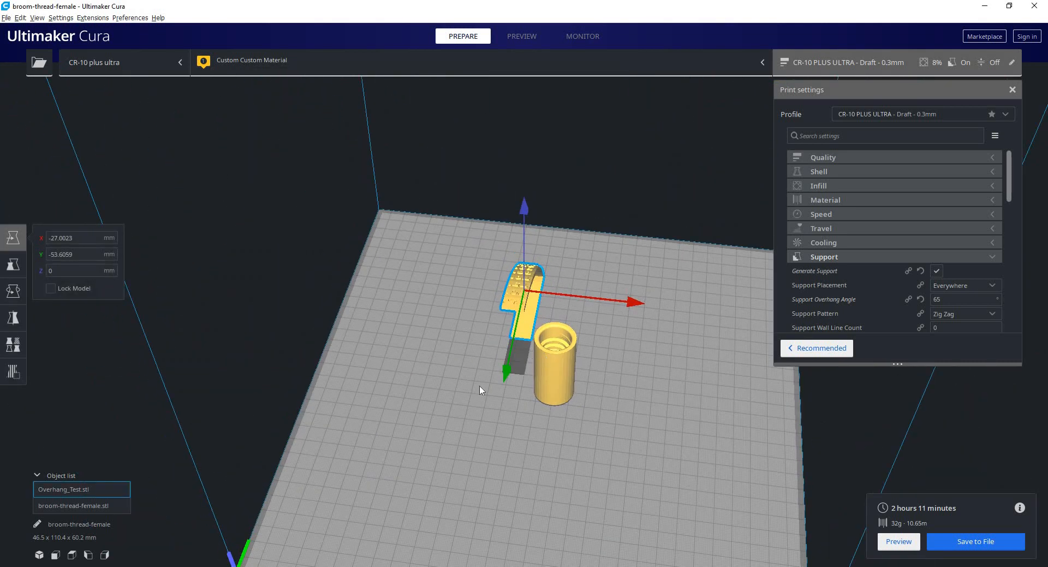
{"action": "left_click", "coordinate": [549, 366]}
{"action": "left_click", "coordinate": [498, 227]}
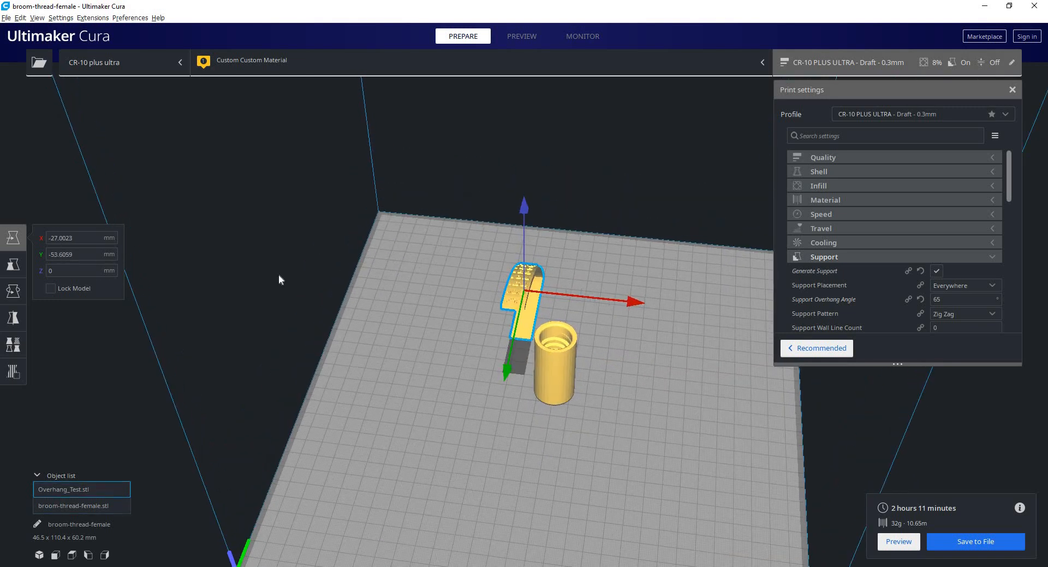
{"action": "left_click", "coordinate": [548, 360]}
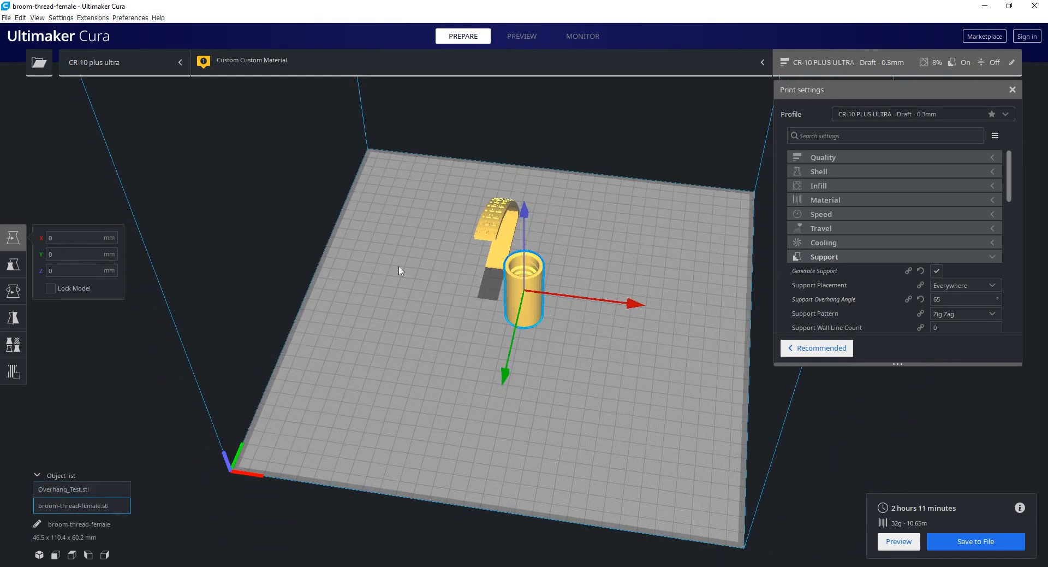
{"action": "middle_click_drag", "start_coordinate": [470, 270], "coordinate": [430, 264]}
{"action": "right_click_drag", "start_coordinate": [431, 263], "coordinate": [448, 280]}
{"action": "left_click", "coordinate": [448, 279]}
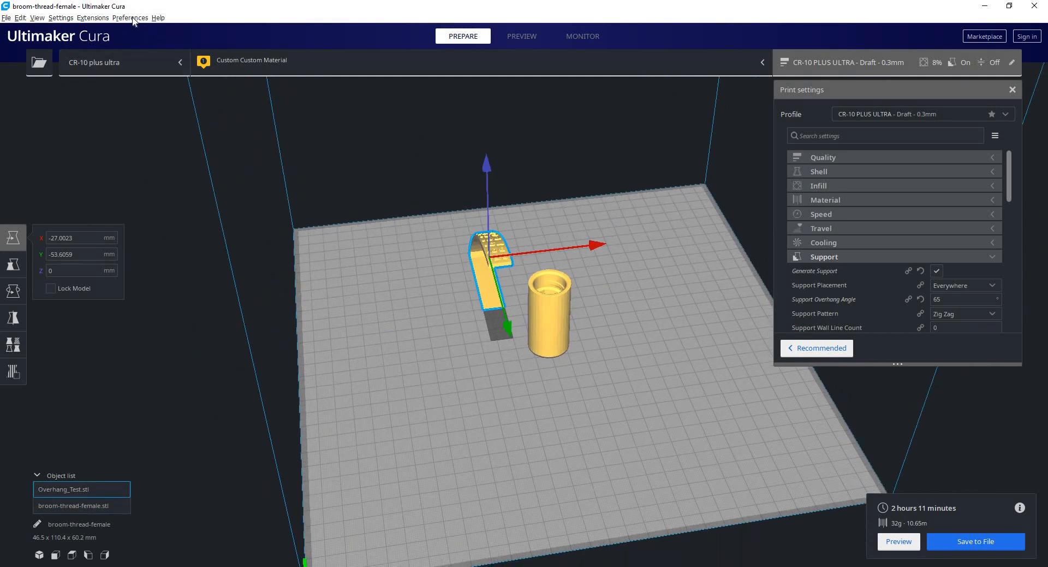
Review the camera centring and zoom direction options in the general preferences, then test zooming out from the build plate.
{"action": "left_click", "coordinate": [130, 18]}
{"action": "left_click", "coordinate": [137, 29]}
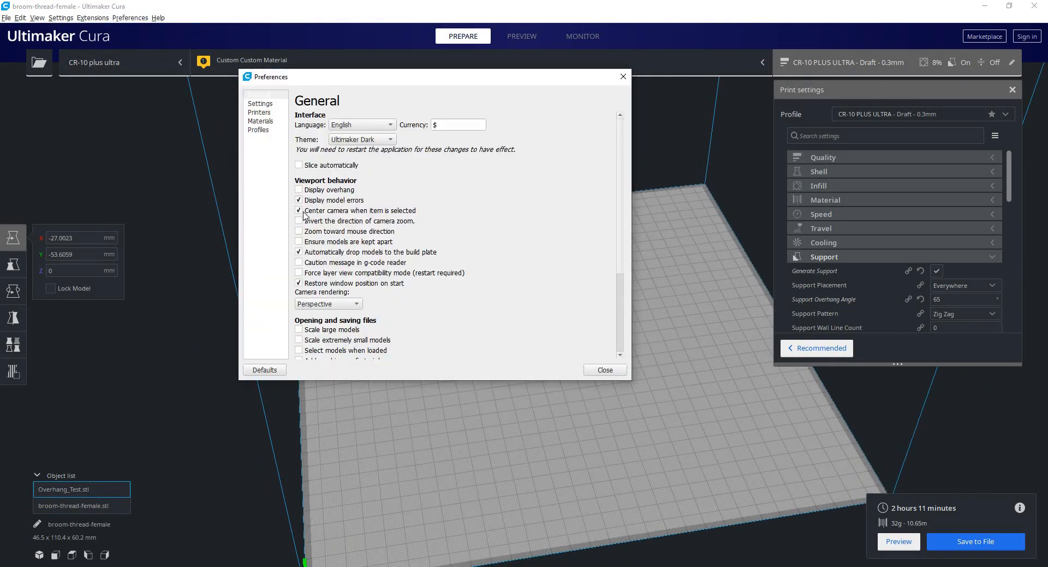
{"action": "mouse_move", "coordinate": [377, 216]}
{"action": "mouse_move", "coordinate": [310, 225]}
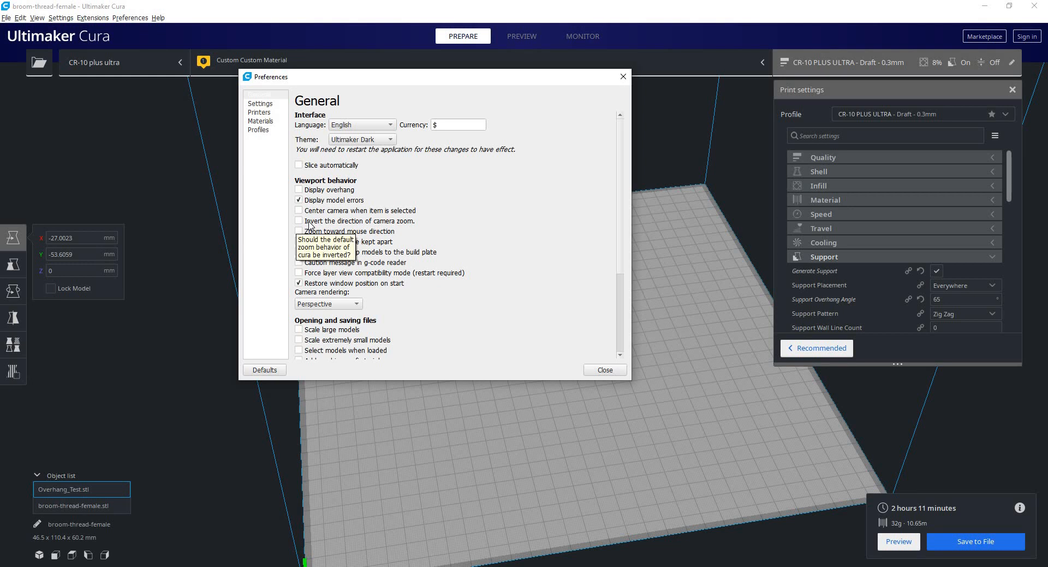
{"action": "left_click", "coordinate": [607, 371]}
{"action": "scroll", "coordinate": [597, 360], "scroll_direction": "down", "scroll_amount": 10}
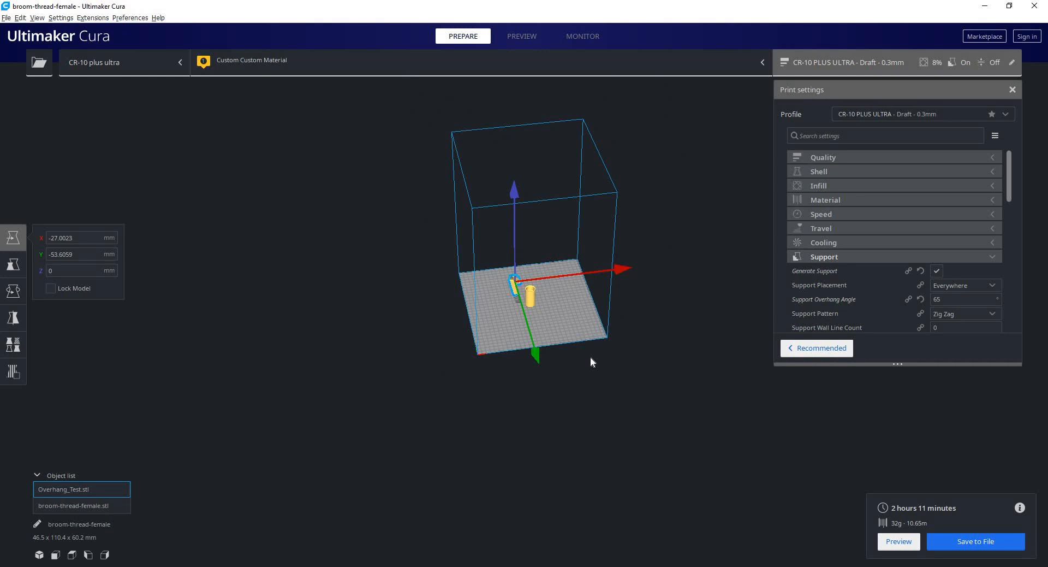
{"action": "scroll", "coordinate": [591, 357], "scroll_direction": "down", "scroll_amount": 2}
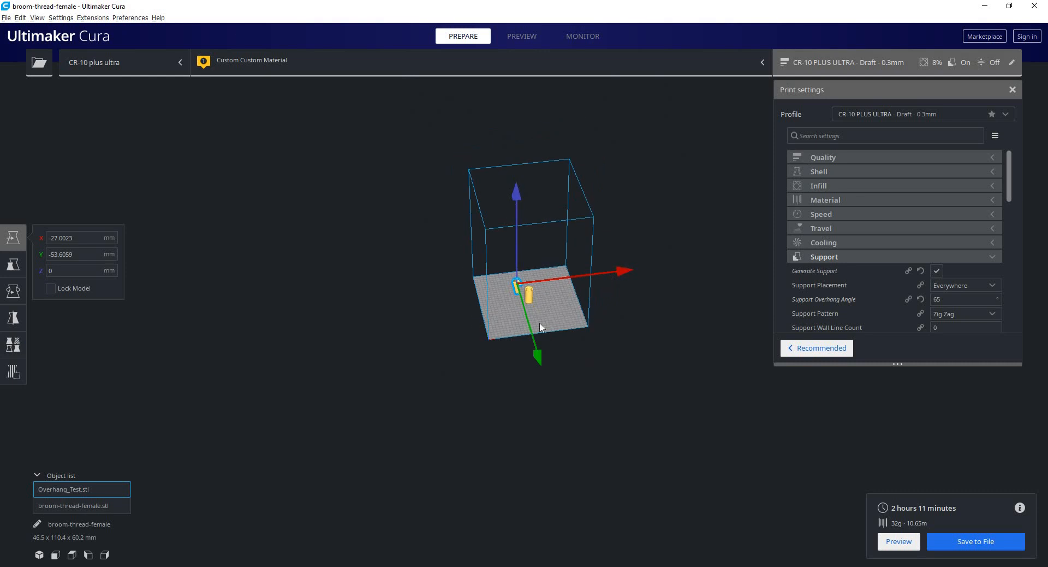
Turn off Invert the direction of camera zoom in the general preferences and test zooming before and after the change.
{"action": "scroll", "coordinate": [584, 328], "scroll_direction": "down", "scroll_amount": 1}
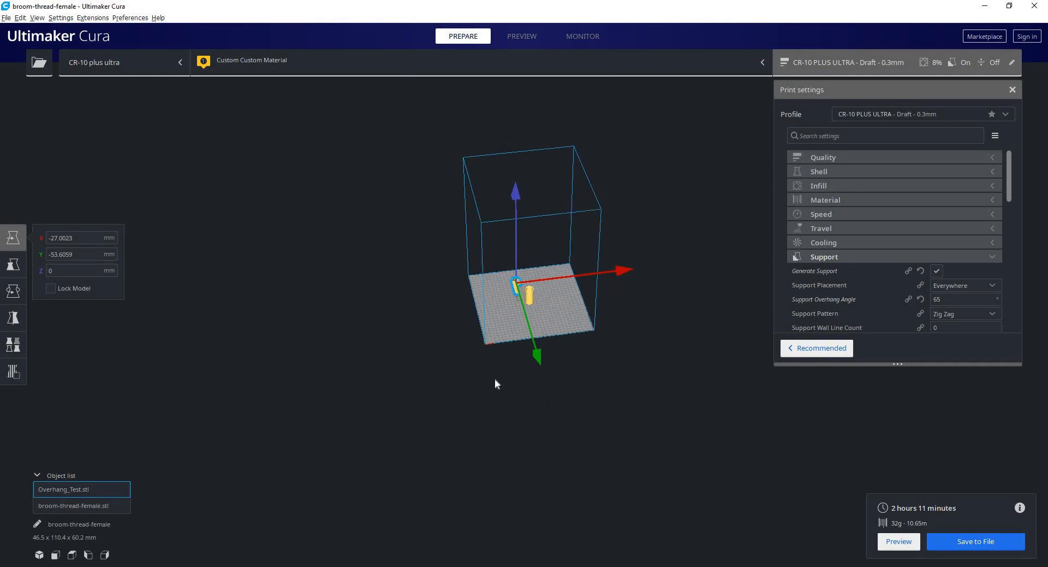
{"action": "scroll", "coordinate": [196, 176], "scroll_direction": "down", "scroll_amount": 1}
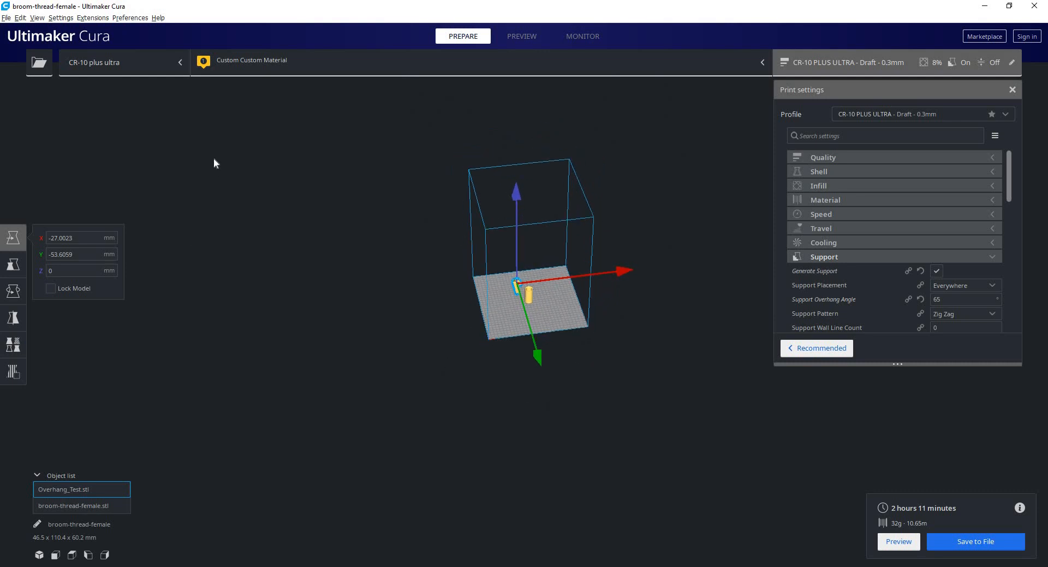
{"action": "left_click", "coordinate": [125, 17]}
{"action": "left_click", "coordinate": [142, 30]}
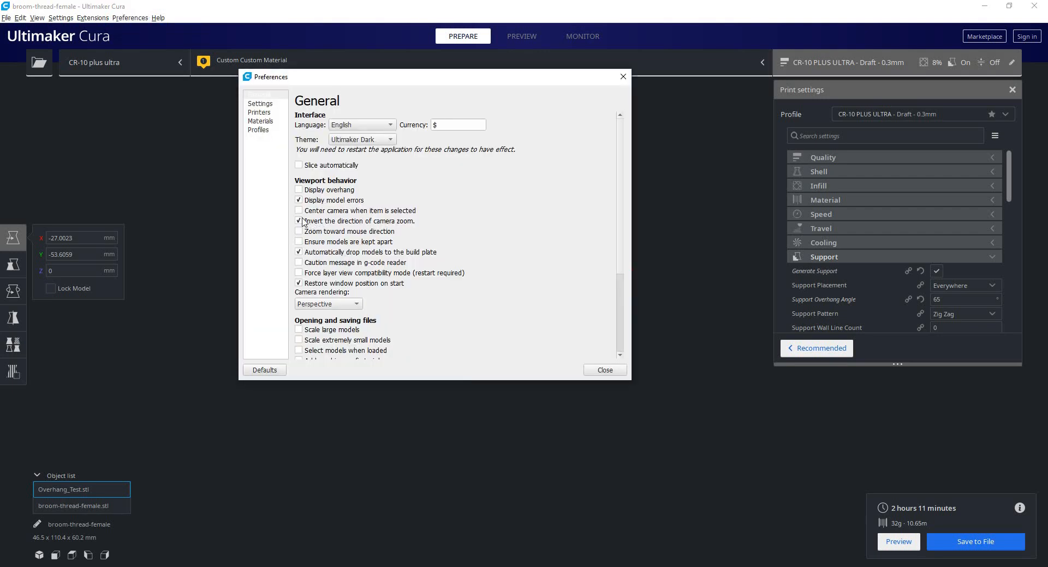
{"action": "left_click", "coordinate": [604, 369]}
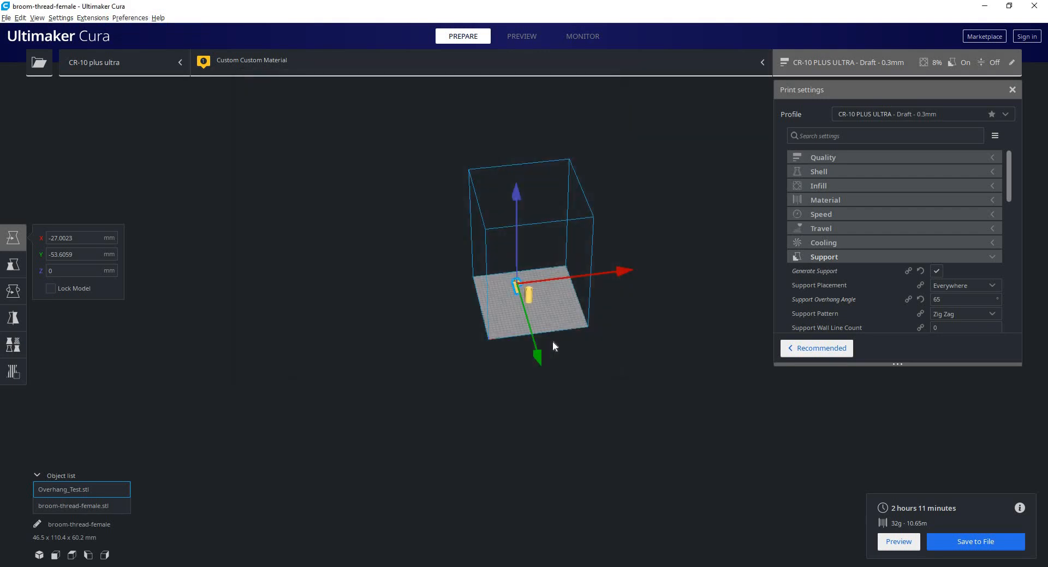
{"action": "scroll", "coordinate": [553, 339], "scroll_direction": "up", "scroll_amount": 2}
{"action": "scroll", "coordinate": [553, 342], "scroll_direction": "up", "scroll_amount": 5}
{"action": "scroll", "coordinate": [552, 341], "scroll_direction": "down", "scroll_amount": 3}
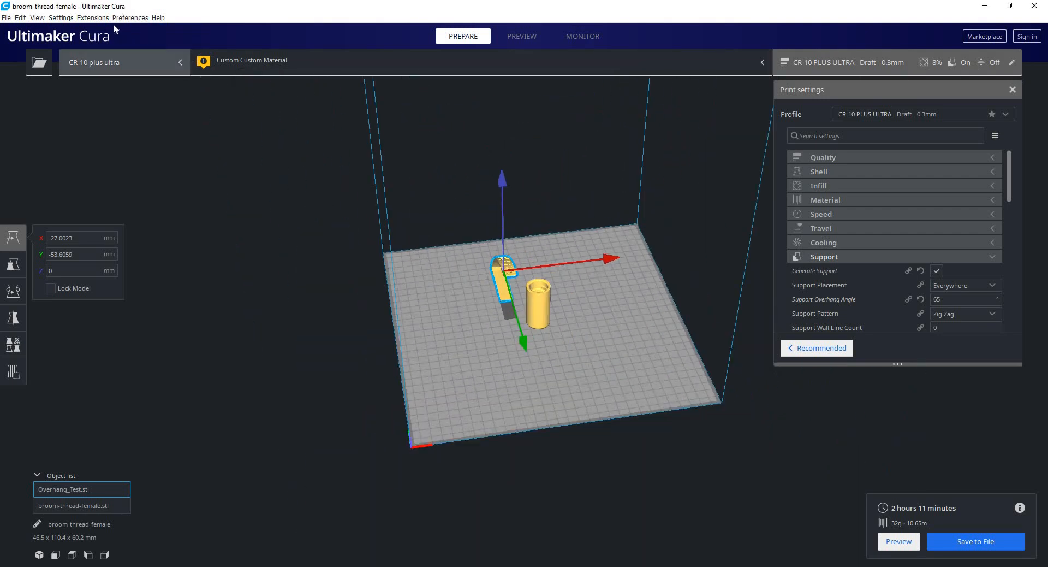
Enable Zoom toward mouse direction in the general preferences and close the dialog.
{"action": "left_click", "coordinate": [128, 18]}
{"action": "left_click", "coordinate": [141, 31]}
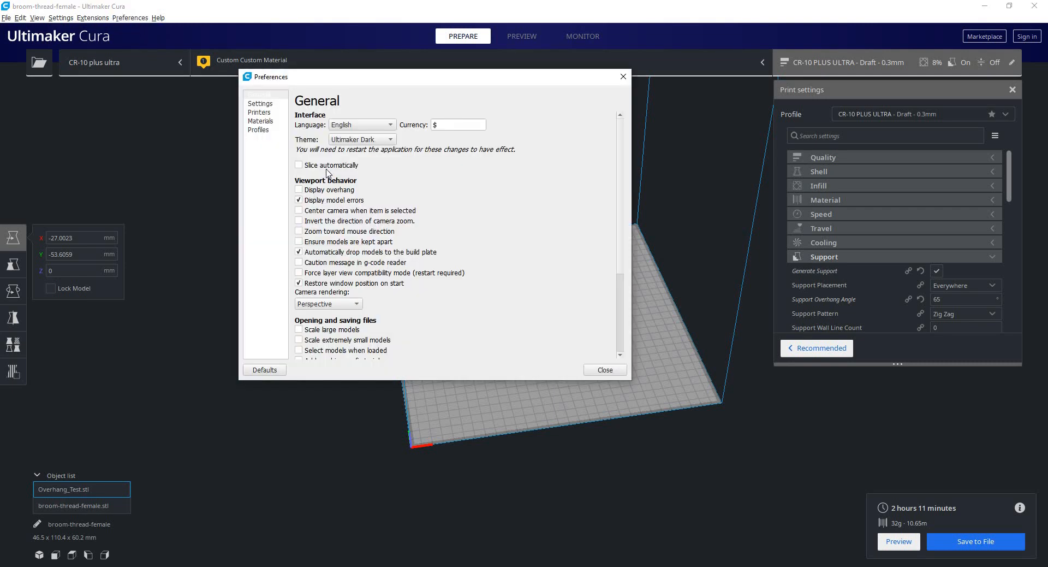
{"action": "left_click", "coordinate": [300, 233]}
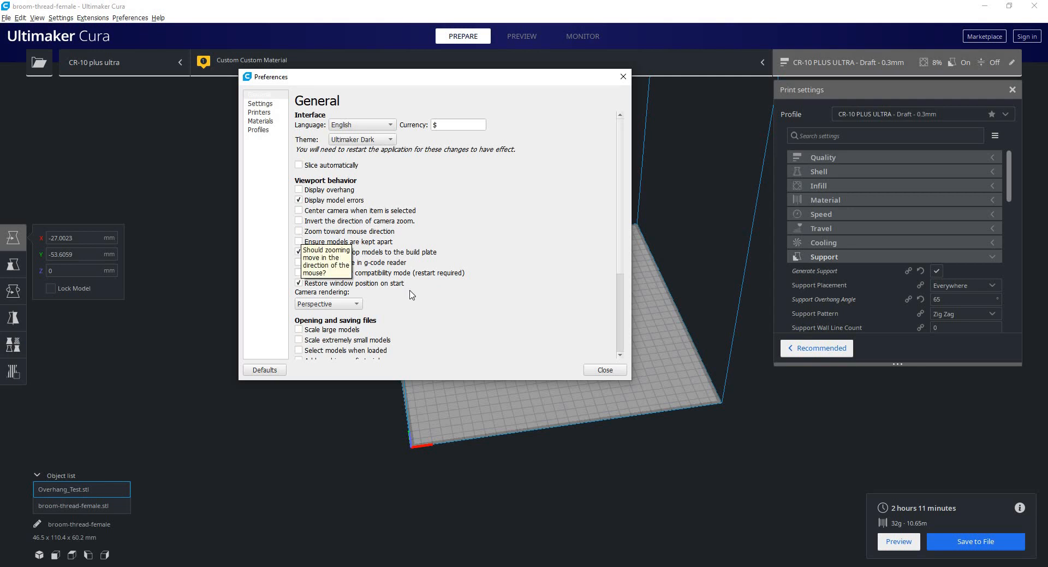
{"action": "left_click", "coordinate": [600, 371]}
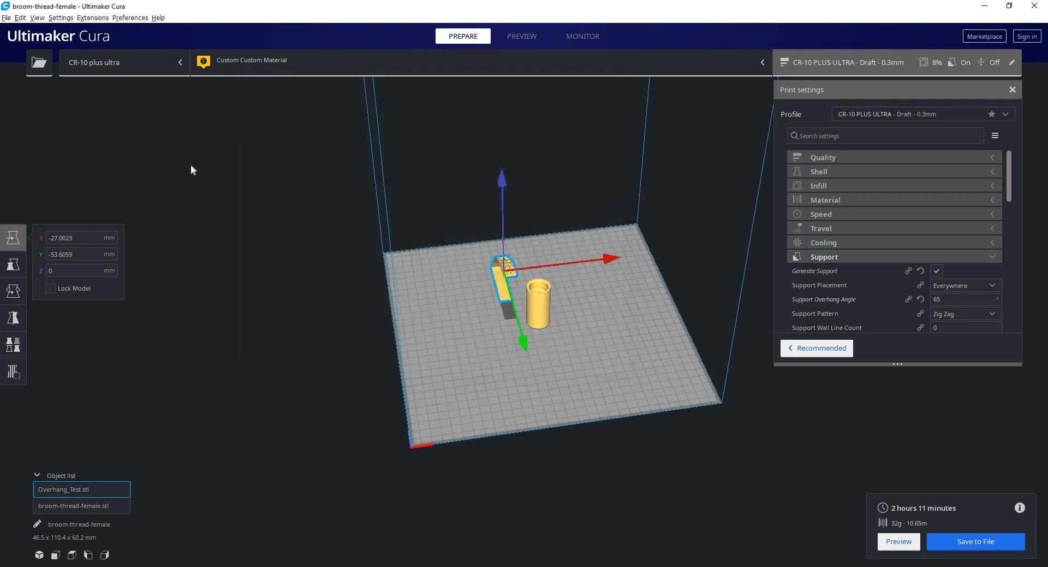
Test zooming in and out with the pointer at different places around the build plate and the models.
{"action": "scroll", "coordinate": [100, 152], "scroll_direction": "down", "scroll_amount": 2}
{"action": "scroll", "coordinate": [101, 152], "scroll_direction": "up", "scroll_amount": 6}
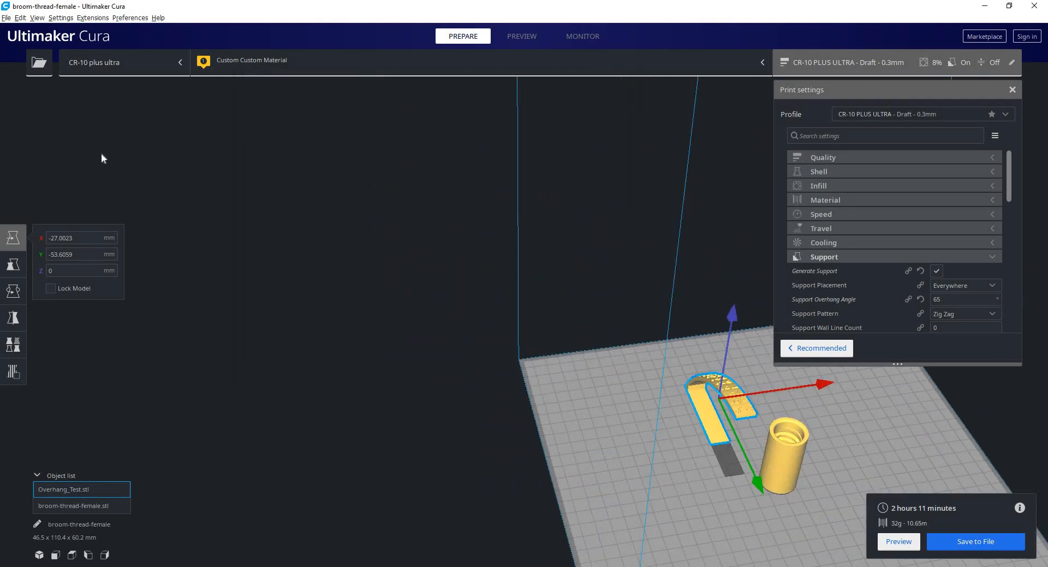
{"action": "scroll", "coordinate": [100, 152], "scroll_direction": "down", "scroll_amount": 8}
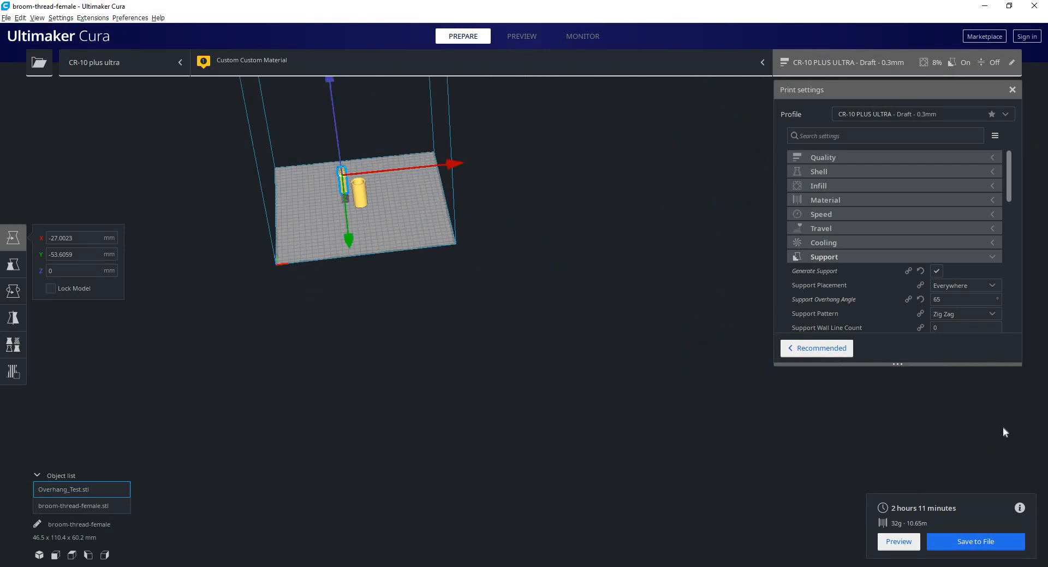
{"action": "scroll", "coordinate": [1004, 427], "scroll_direction": "up", "scroll_amount": 5}
{"action": "scroll", "coordinate": [1003, 427], "scroll_direction": "down", "scroll_amount": 7}
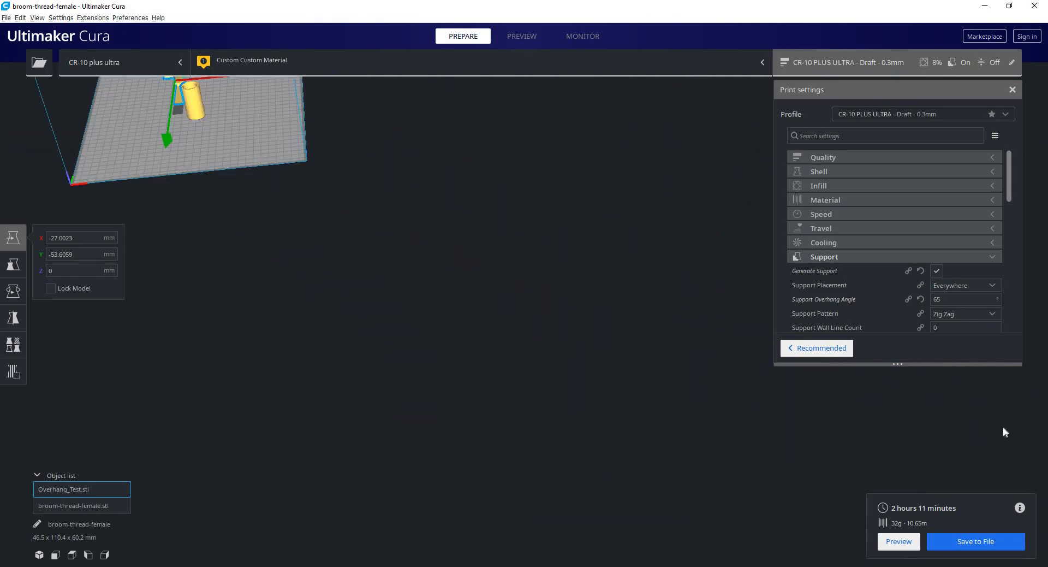
{"action": "scroll", "coordinate": [554, 297], "scroll_direction": "up", "scroll_amount": 10}
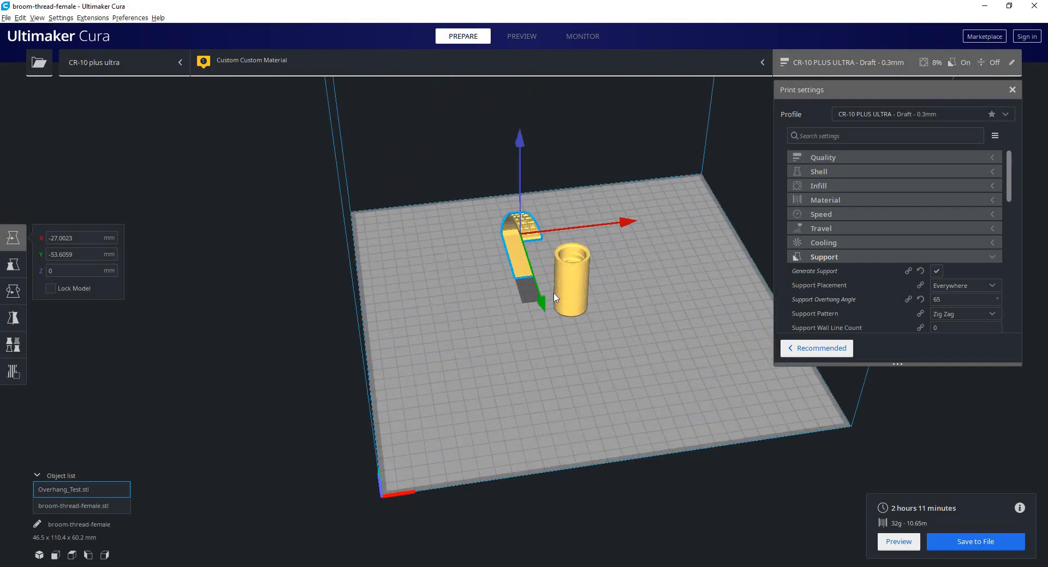
{"action": "scroll", "coordinate": [554, 298], "scroll_direction": "down", "scroll_amount": 8}
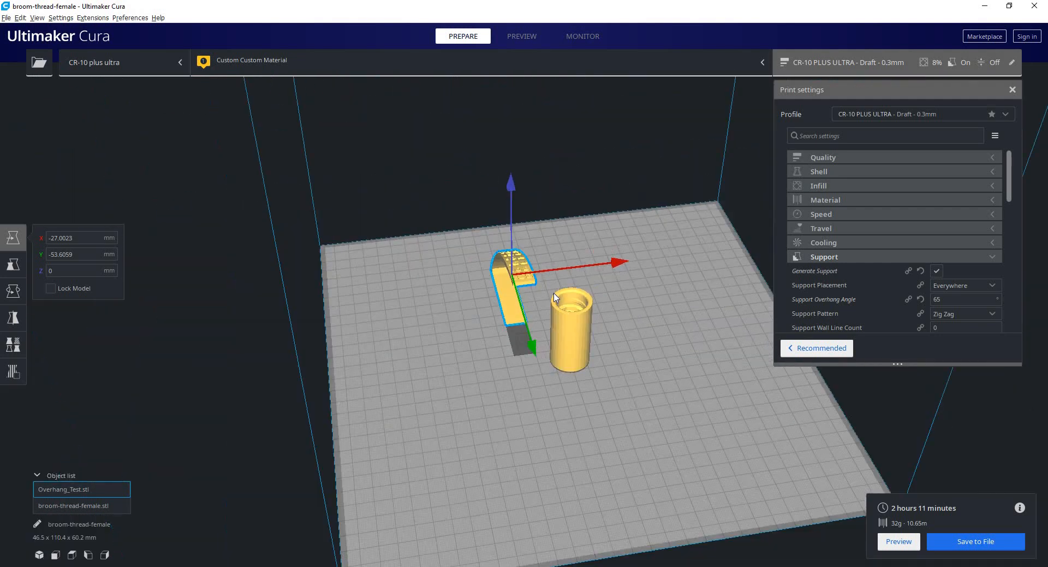
{"action": "scroll", "coordinate": [554, 295], "scroll_direction": "up", "scroll_amount": 6}
{"action": "right_click_drag", "start_coordinate": [515, 268], "coordinate": [486, 273]}
Enable Ensure models are kept apart in the general preferences and close the dialog.
{"action": "left_click", "coordinate": [130, 17]}
{"action": "left_click", "coordinate": [159, 28]}
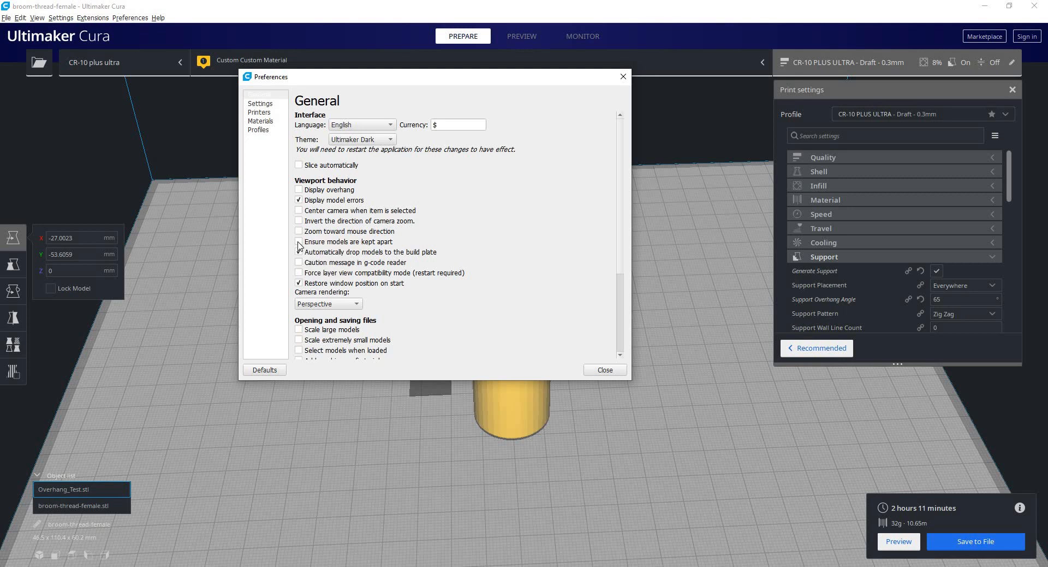
{"action": "left_click", "coordinate": [298, 242]}
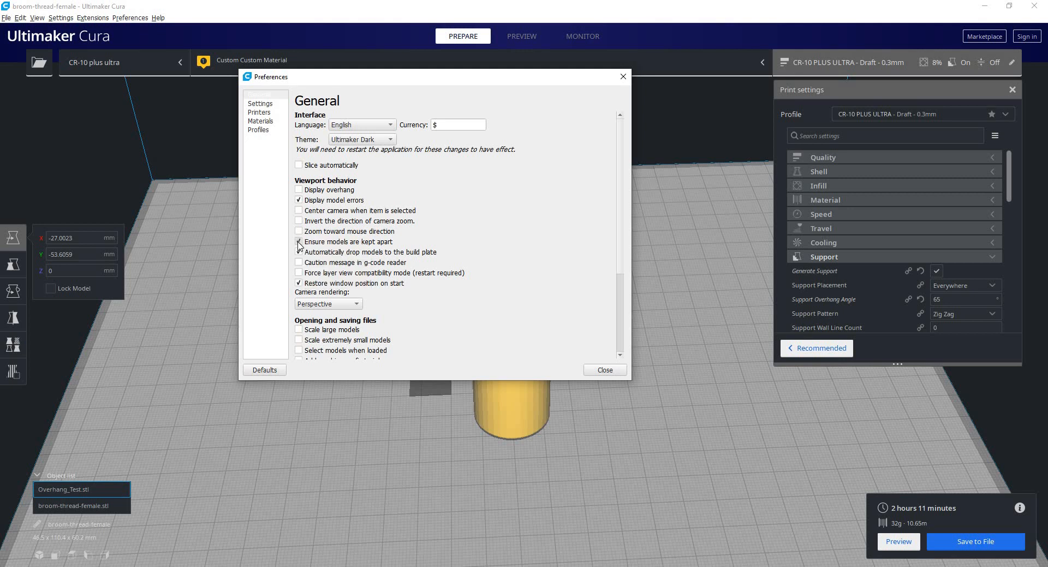
{"action": "left_click", "coordinate": [605, 370]}
Move broom-thread-female.stl into Overhang_Test.stl, then Overhang_Test.stl back into it, to test that models are kept apart.
{"action": "scroll", "coordinate": [601, 382], "scroll_direction": "down", "scroll_amount": 10}
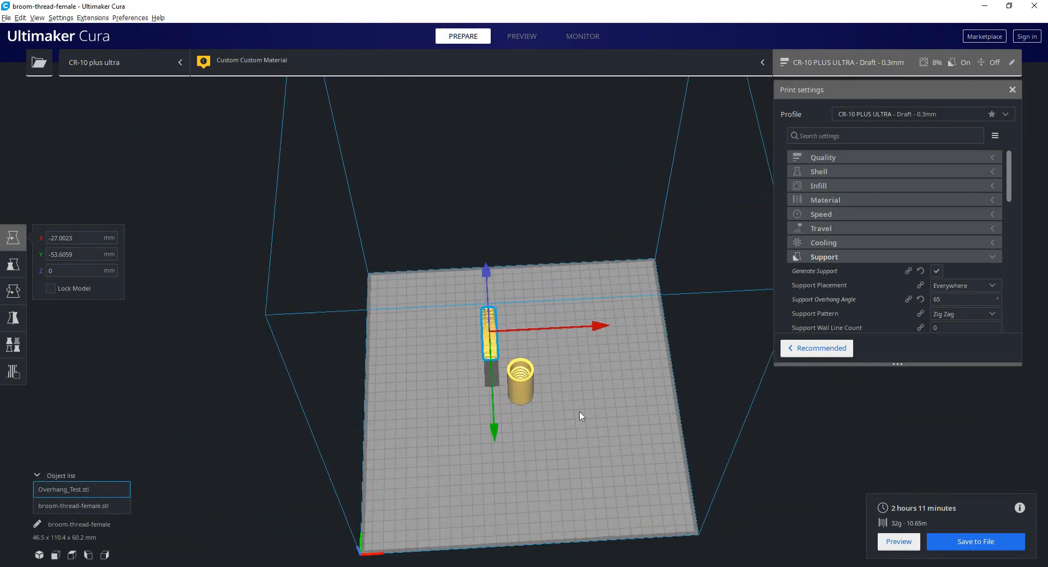
{"action": "scroll", "coordinate": [499, 288], "scroll_direction": "up", "scroll_amount": 5}
{"action": "left_click", "coordinate": [507, 366]}
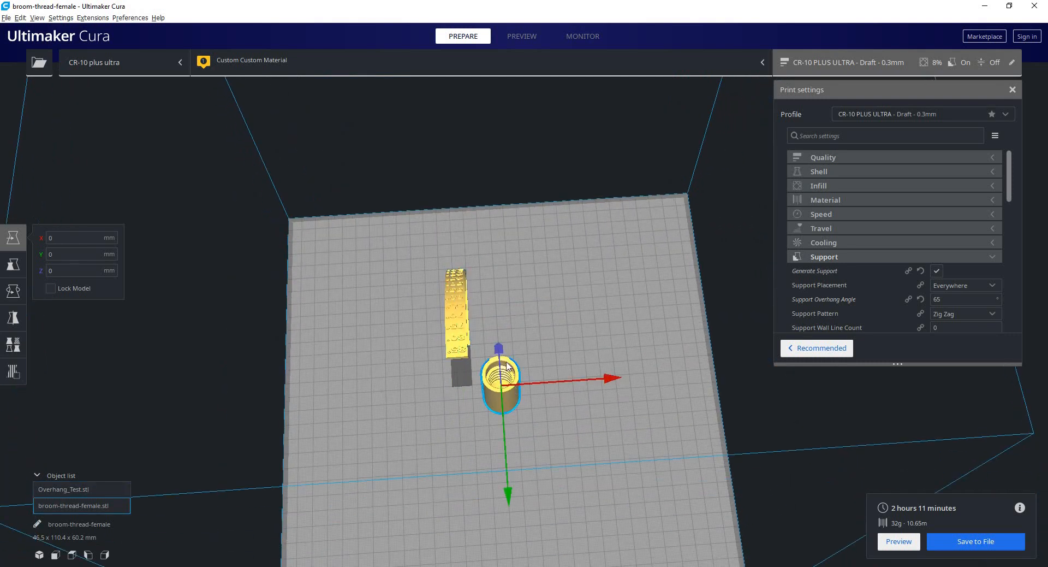
{"action": "left_click_drag", "start_coordinate": [507, 365], "coordinate": [483, 303]}
{"action": "left_click", "coordinate": [527, 419]}
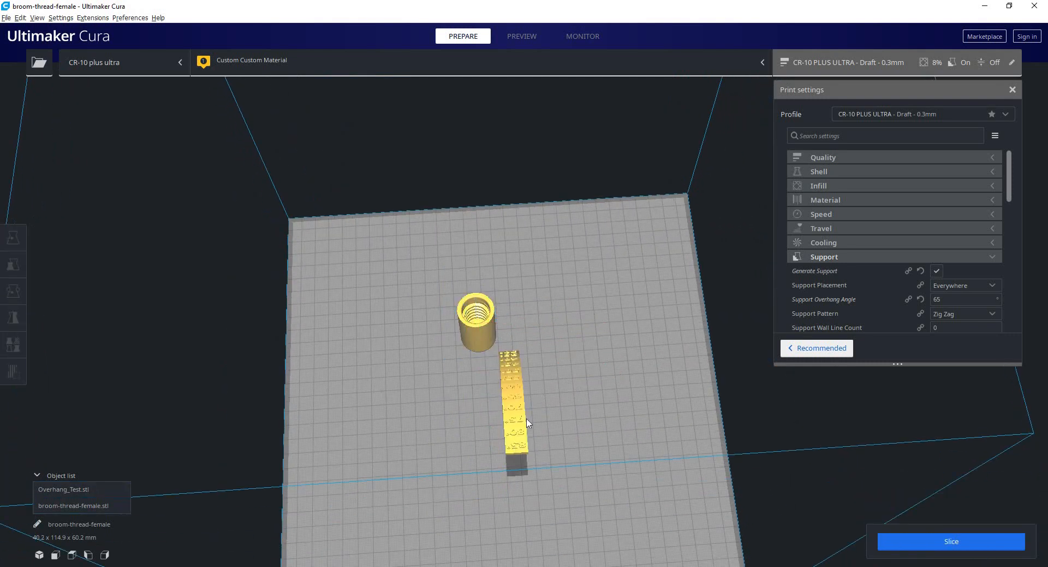
{"action": "left_click", "coordinate": [522, 424]}
{"action": "left_click_drag", "start_coordinate": [522, 424], "coordinate": [511, 366]}
{"action": "left_click", "coordinate": [536, 382]}
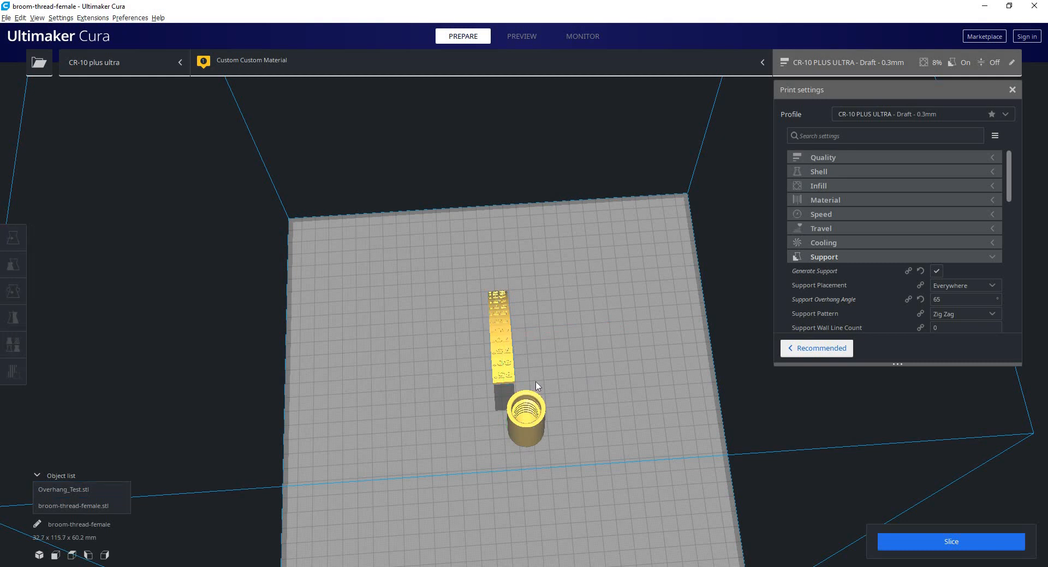
Move Overhang_Test.stl forward on the build plate alongside broom-thread-female.stl and view both from a lower angle.
{"action": "left_click", "coordinate": [540, 400]}
{"action": "right_click_drag", "start_coordinate": [531, 347], "coordinate": [528, 312]}
{"action": "left_click", "coordinate": [503, 313]}
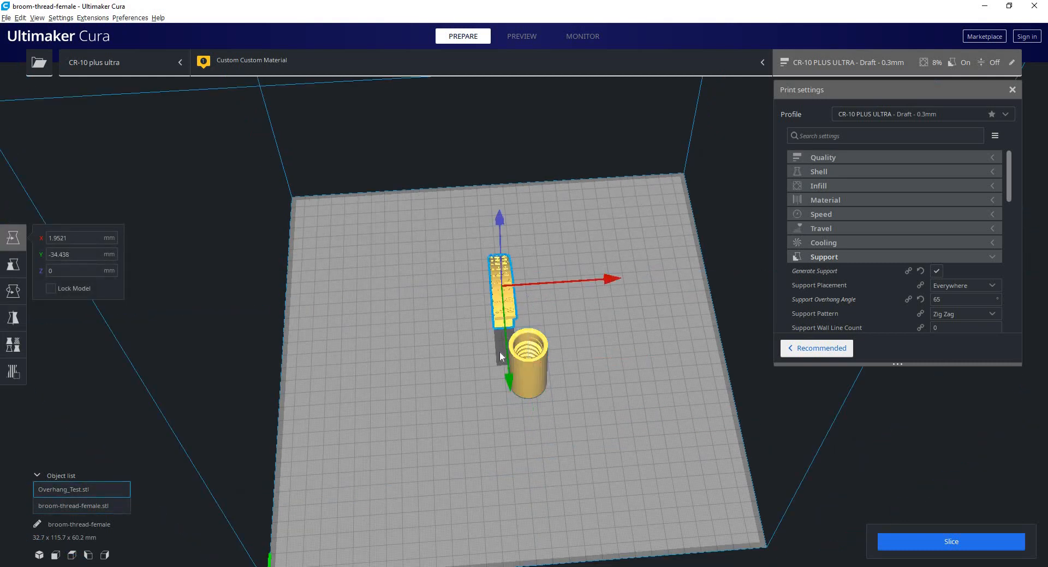
{"action": "left_click_drag", "start_coordinate": [500, 352], "coordinate": [501, 380]}
{"action": "left_click", "coordinate": [457, 349]}
{"action": "right_click_drag", "start_coordinate": [535, 388], "coordinate": [557, 358]}
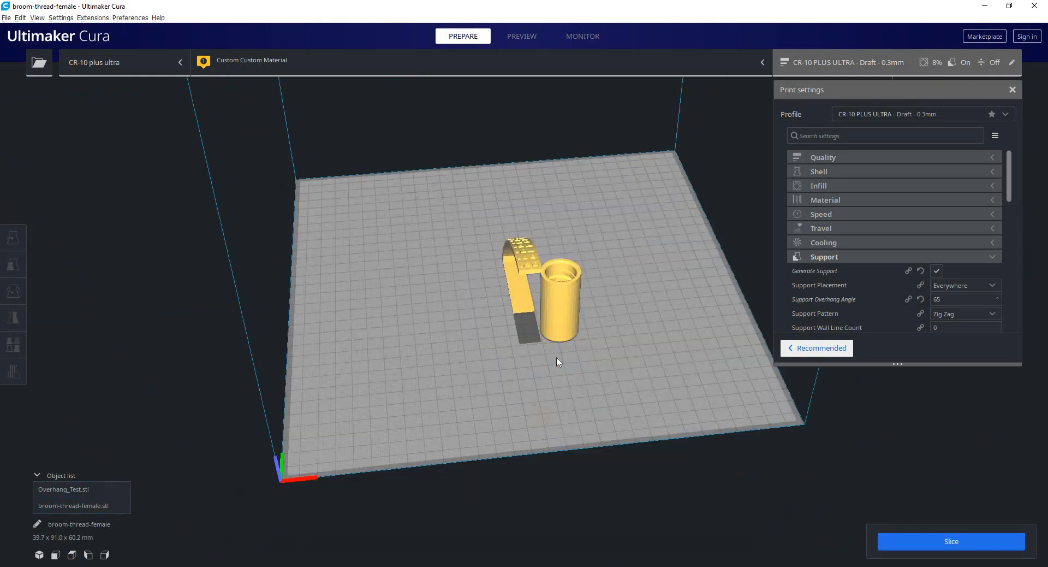
Move broom-thread-female.stl back along the side of Overhang_Test.stl and check the spacing between them from above.
{"action": "scroll", "coordinate": [558, 361], "scroll_direction": "up", "scroll_amount": 5}
{"action": "right_click", "coordinate": [572, 306]}
{"action": "left_click", "coordinate": [538, 333]}
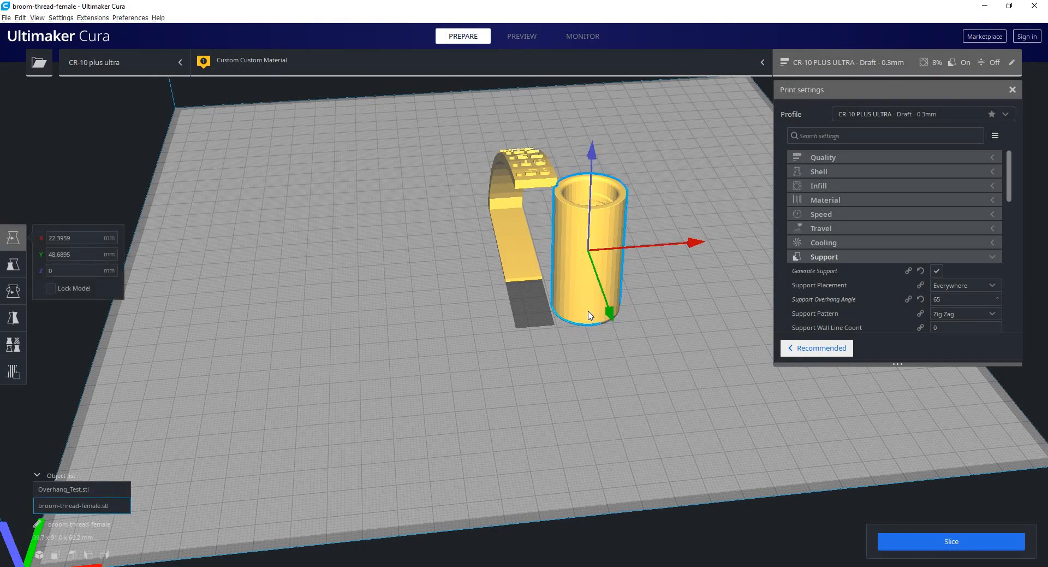
{"action": "left_click_drag", "start_coordinate": [588, 273], "coordinate": [576, 224]}
{"action": "left_click", "coordinate": [533, 350]}
{"action": "right_click_drag", "start_coordinate": [532, 350], "coordinate": [491, 396]}
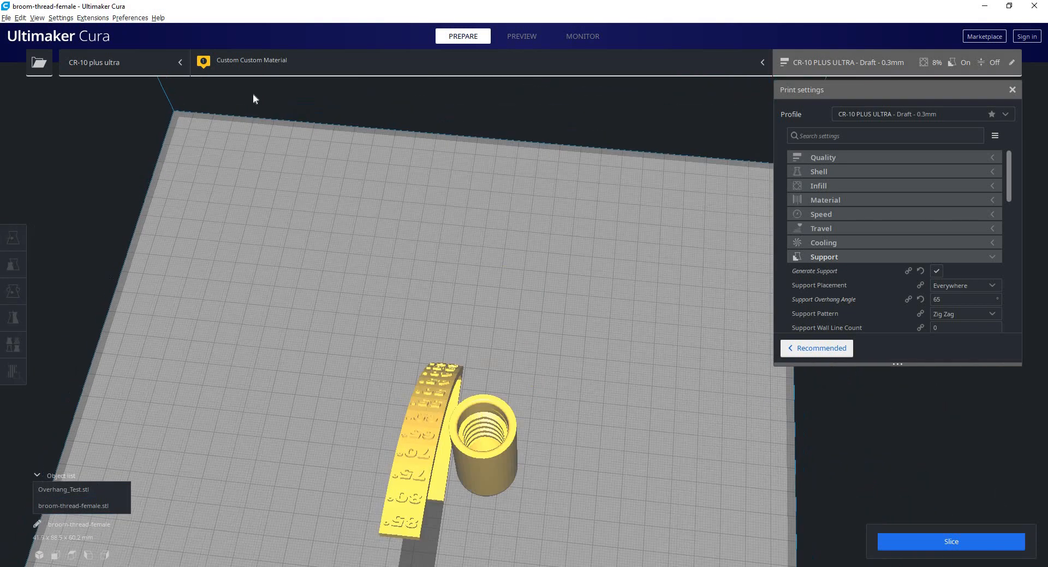
Turn off Ensure models are kept apart in the general preferences and close the dialog.
{"action": "left_click", "coordinate": [130, 17]}
{"action": "left_click", "coordinate": [143, 27]}
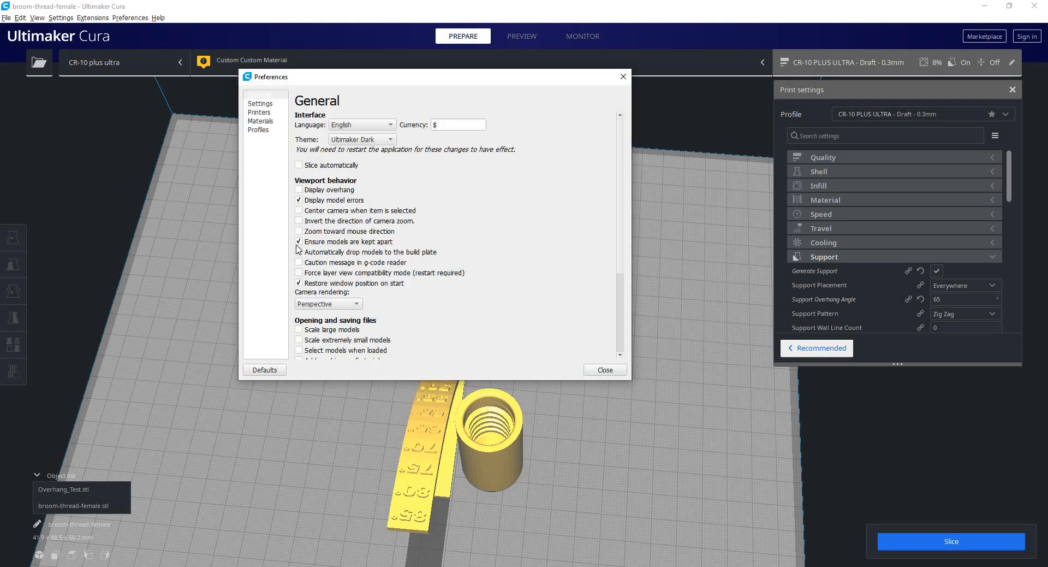
{"action": "left_click", "coordinate": [605, 370]}
Move broom-thread-female.stl sideways so that it overlaps the upper end of Overhang_Test.stl.
{"action": "right_click_drag", "start_coordinate": [564, 384], "coordinate": [539, 393]}
{"action": "left_click", "coordinate": [517, 389]}
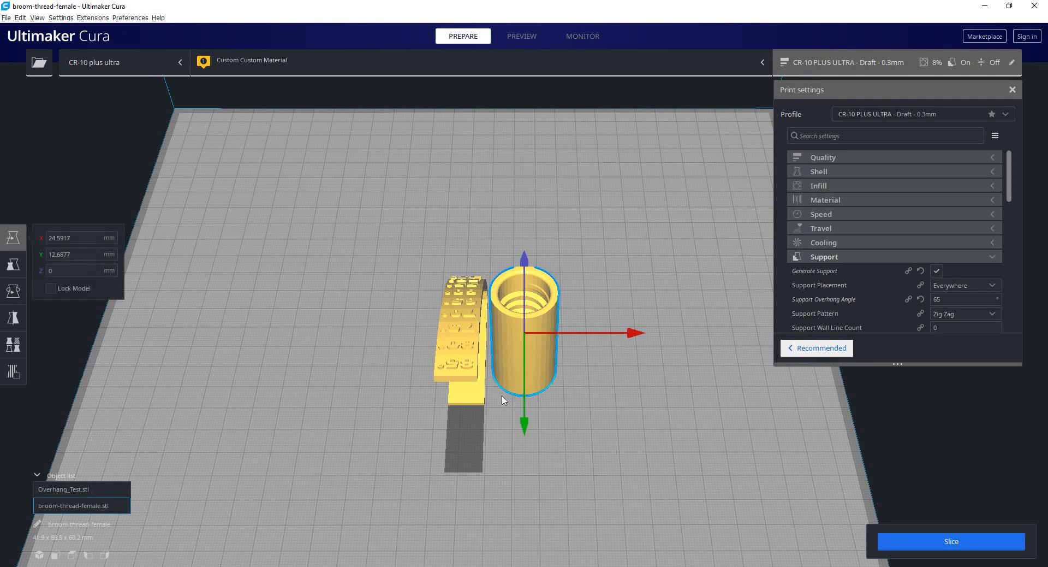
{"action": "scroll", "coordinate": [499, 402], "scroll_direction": "up", "scroll_amount": 5}
{"action": "left_click_drag", "start_coordinate": [484, 388], "coordinate": [461, 372]}
{"action": "left_click", "coordinate": [797, 472]}
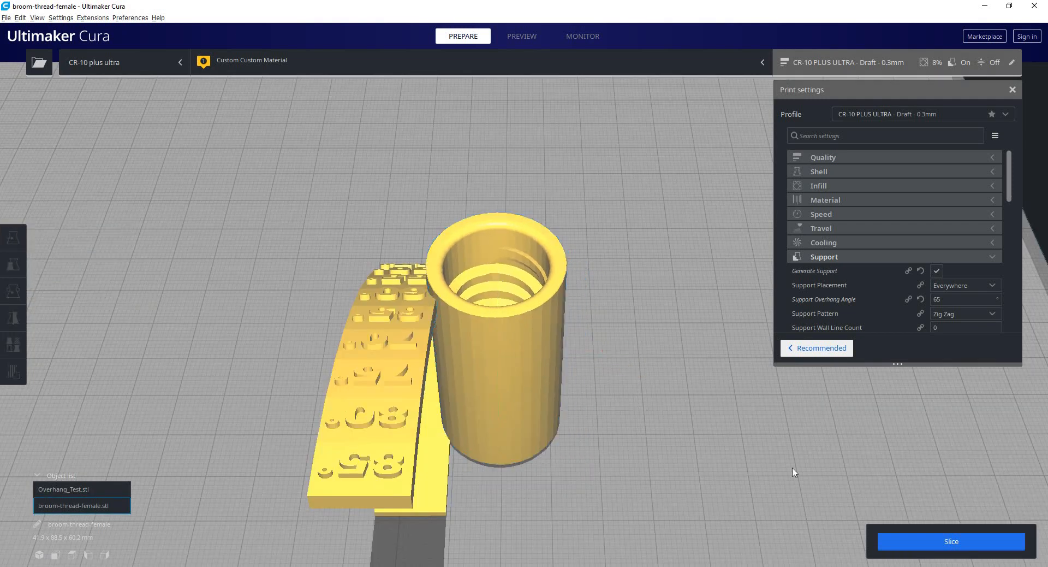
Slice the overlapping models and inspect their intersection at layer 135 in the layer preview.
{"action": "left_click", "coordinate": [912, 537]}
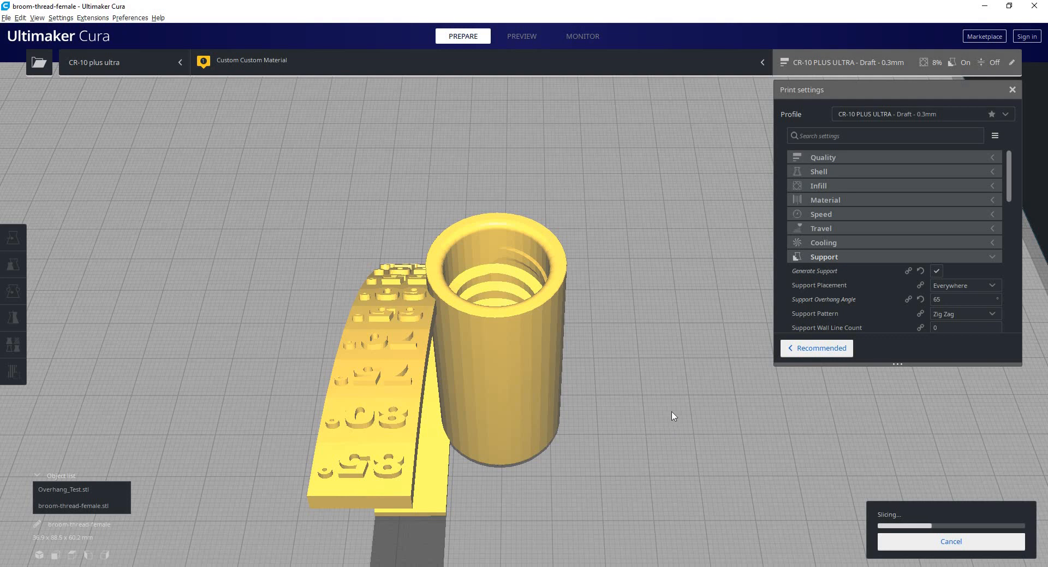
{"action": "left_click", "coordinate": [895, 541]}
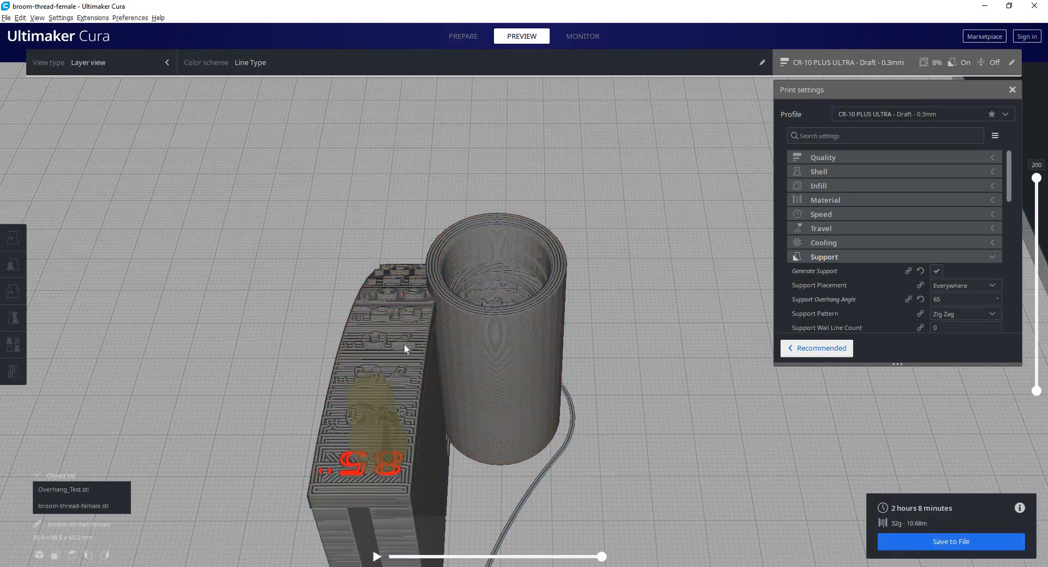
{"action": "scroll", "coordinate": [404, 343], "scroll_direction": "up", "scroll_amount": 4}
{"action": "left_click_drag", "start_coordinate": [1036, 181], "coordinate": [1010, 248]}
{"action": "scroll", "coordinate": [376, 310], "scroll_direction": "up", "scroll_amount": 3}
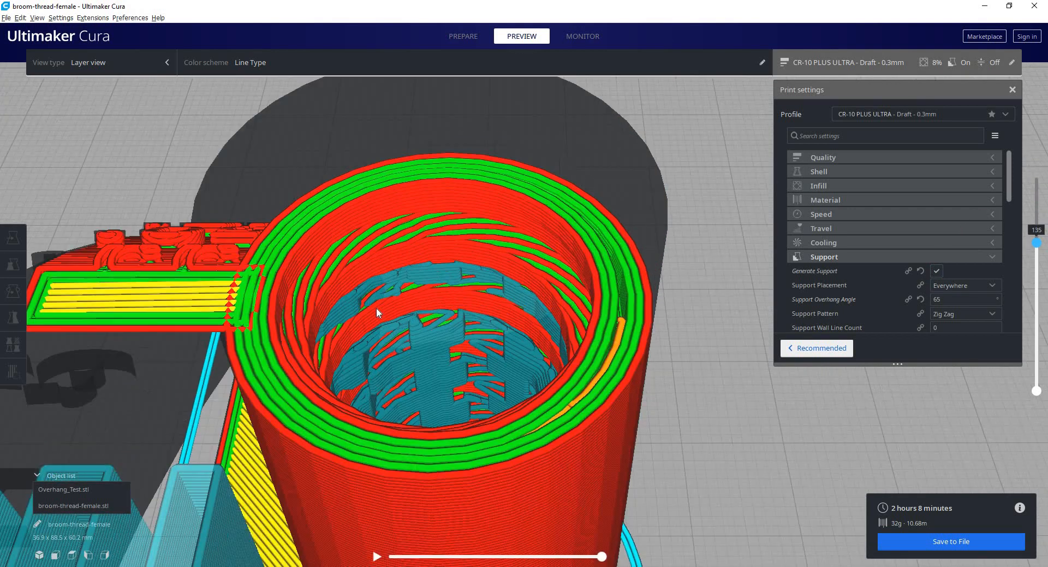
{"action": "scroll", "coordinate": [377, 309], "scroll_direction": "up", "scroll_amount": 3}
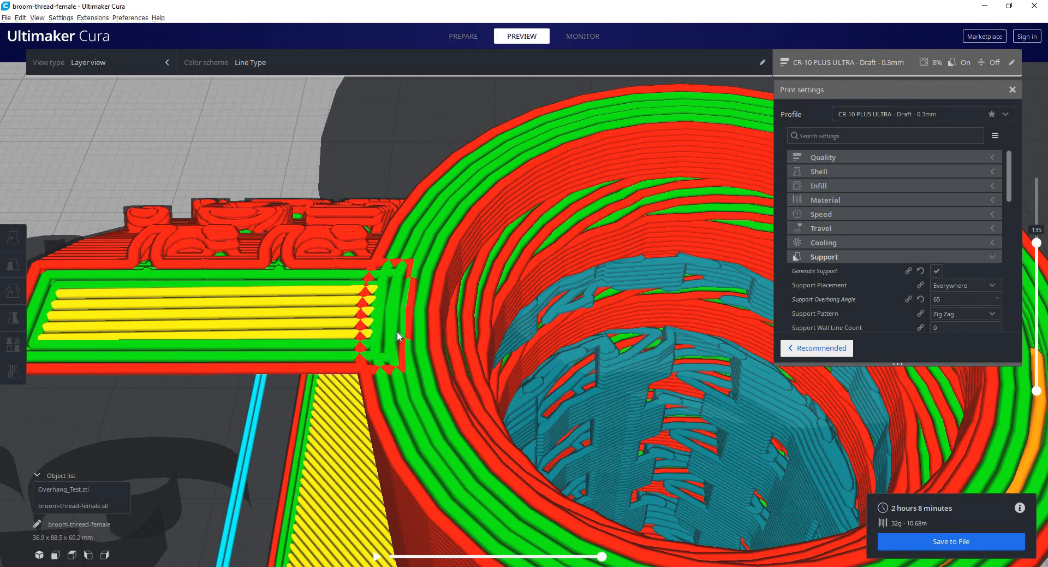
{"action": "scroll", "coordinate": [397, 332], "scroll_direction": "down", "scroll_amount": 10}
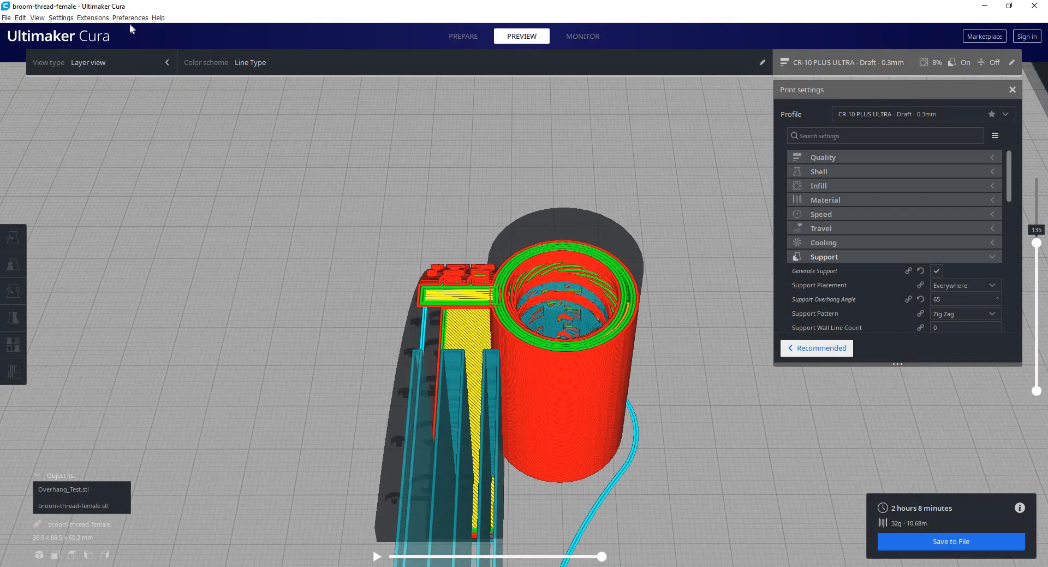
Turn off Automatically drop models to the build plate in the general preferences and close the dialog.
{"action": "left_click", "coordinate": [130, 18]}
{"action": "left_click", "coordinate": [140, 30]}
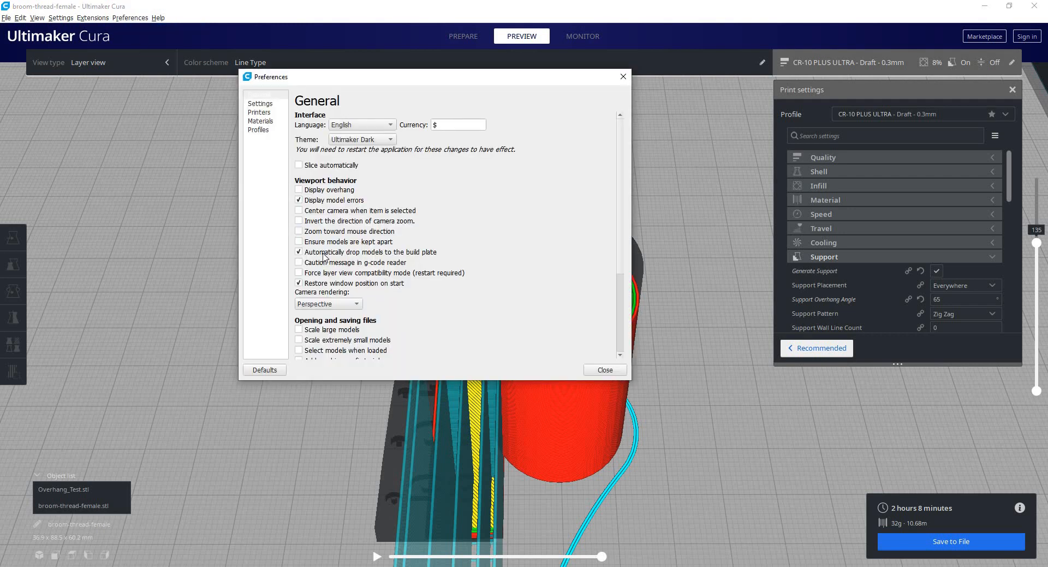
{"action": "left_click", "coordinate": [388, 255]}
{"action": "left_click", "coordinate": [605, 370]}
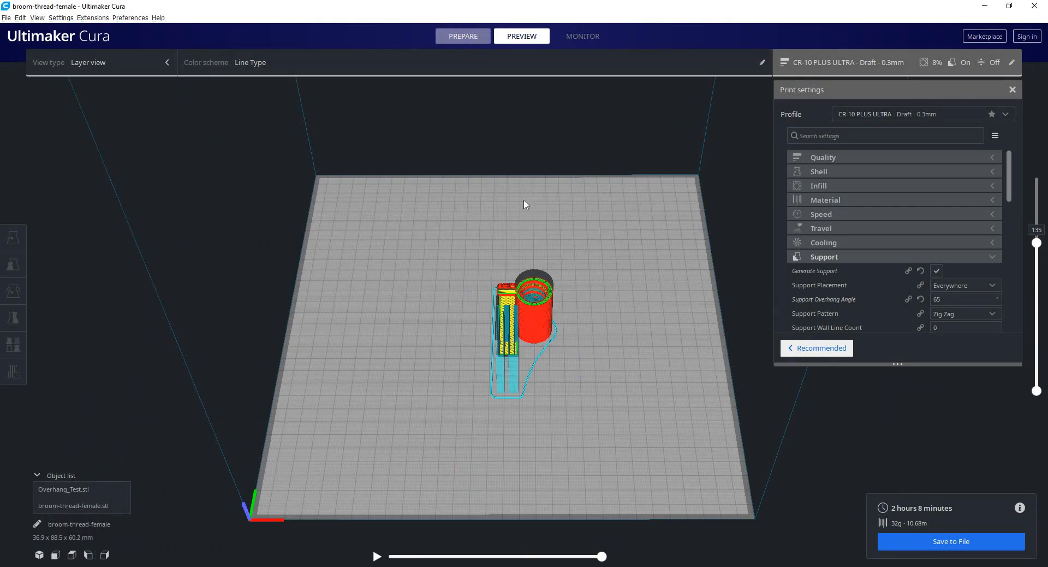
Return to the Prepare stage and lift broom-thread-female.stl along Z until it floats above Overhang_Test.stl.
{"action": "right_click_drag", "start_coordinate": [526, 205], "coordinate": [493, 352]}
{"action": "middle_click_drag", "start_coordinate": [492, 352], "coordinate": [487, 450]}
{"action": "left_click", "coordinate": [484, 202]}
{"action": "middle_click_drag", "start_coordinate": [480, 218], "coordinate": [467, 463]}
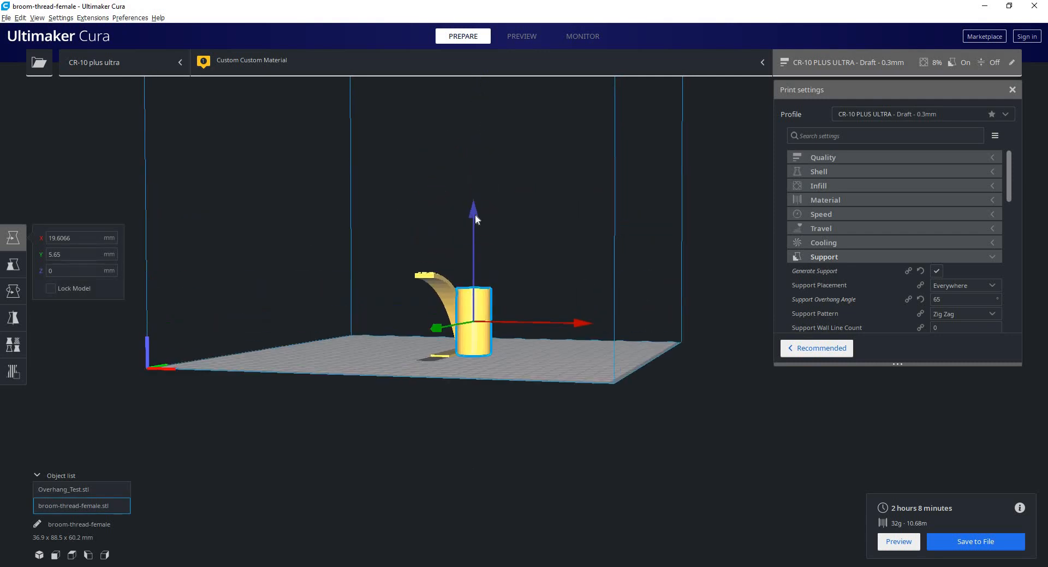
{"action": "left_click_drag", "start_coordinate": [474, 214], "coordinate": [475, 105]}
{"action": "left_click", "coordinate": [600, 288]}
{"action": "right_click_drag", "start_coordinate": [589, 306], "coordinate": [546, 309]}
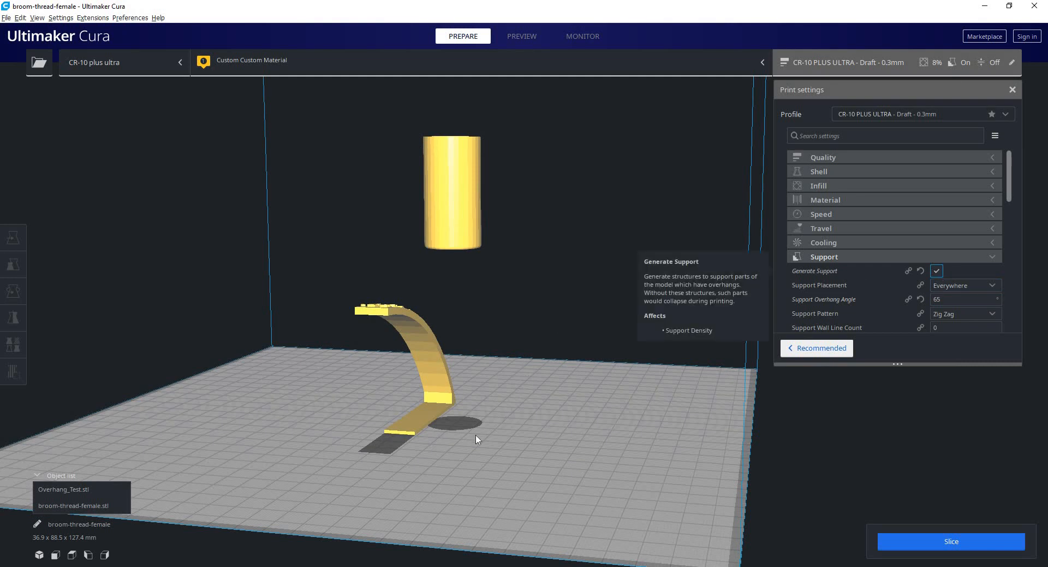
Turn off Generate Support in the print settings.
{"action": "left_click", "coordinate": [937, 273]}
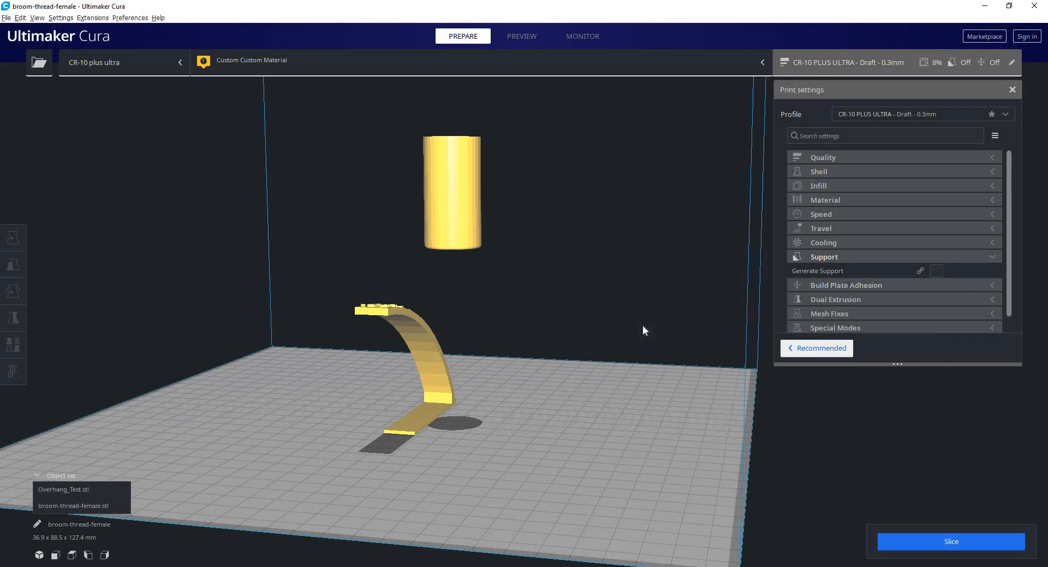
Slice the models with broom-thread-female.stl floating and inspect the unsupported cylinder in the layer preview.
{"action": "right_click_drag", "start_coordinate": [643, 325], "coordinate": [667, 358]}
{"action": "scroll", "coordinate": [667, 359], "scroll_direction": "down", "scroll_amount": 1}
{"action": "key", "text": "ctrl+p"}
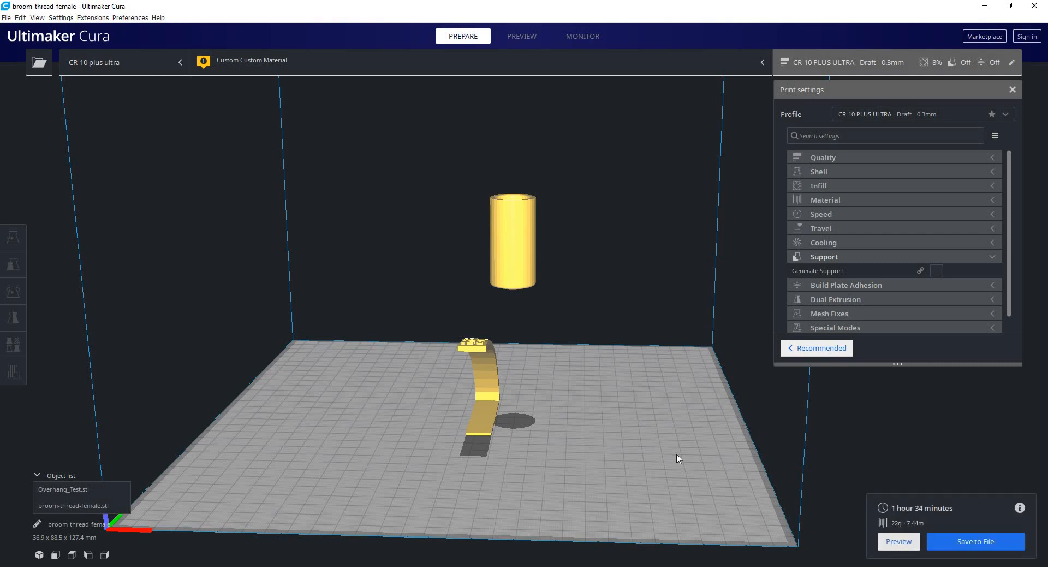
{"action": "left_click", "coordinate": [898, 541]}
{"action": "right_click_drag", "start_coordinate": [590, 332], "coordinate": [573, 314]}
{"action": "scroll", "coordinate": [1026, 193], "scroll_direction": "up", "scroll_amount": 1}
{"action": "left_click_drag", "start_coordinate": [1025, 283], "coordinate": [1024, 162]}
{"action": "right_click_drag", "start_coordinate": [595, 281], "coordinate": [535, 313]}
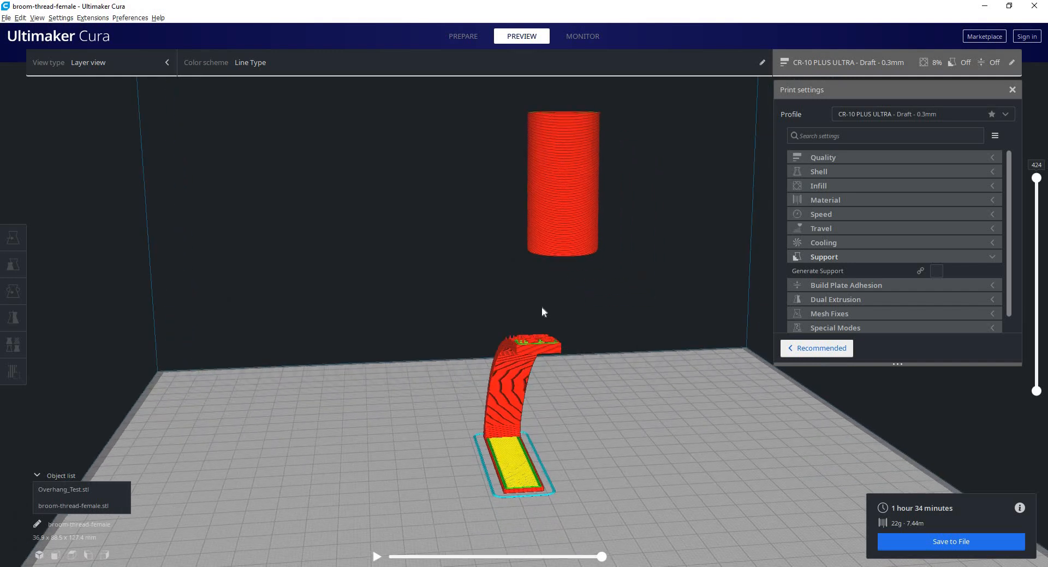
{"action": "right_click_drag", "start_coordinate": [499, 276], "coordinate": [475, 244]}
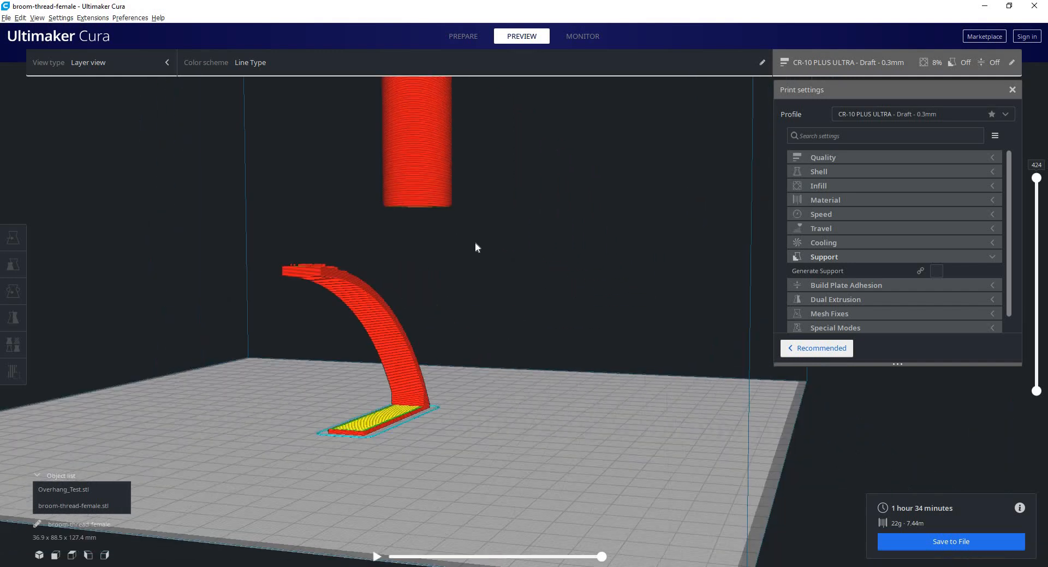
Undo the lift of broom-thread-female.stl and return to the Prepare stage.
{"action": "left_click", "coordinate": [432, 181]}
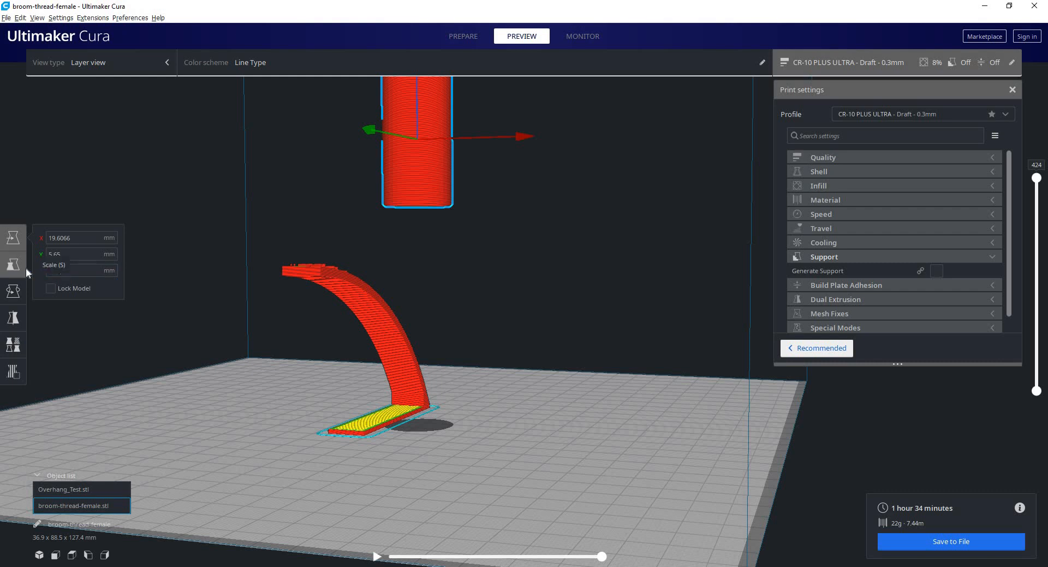
{"action": "key", "text": "ctrl+z"}
{"action": "left_click", "coordinate": [535, 195]}
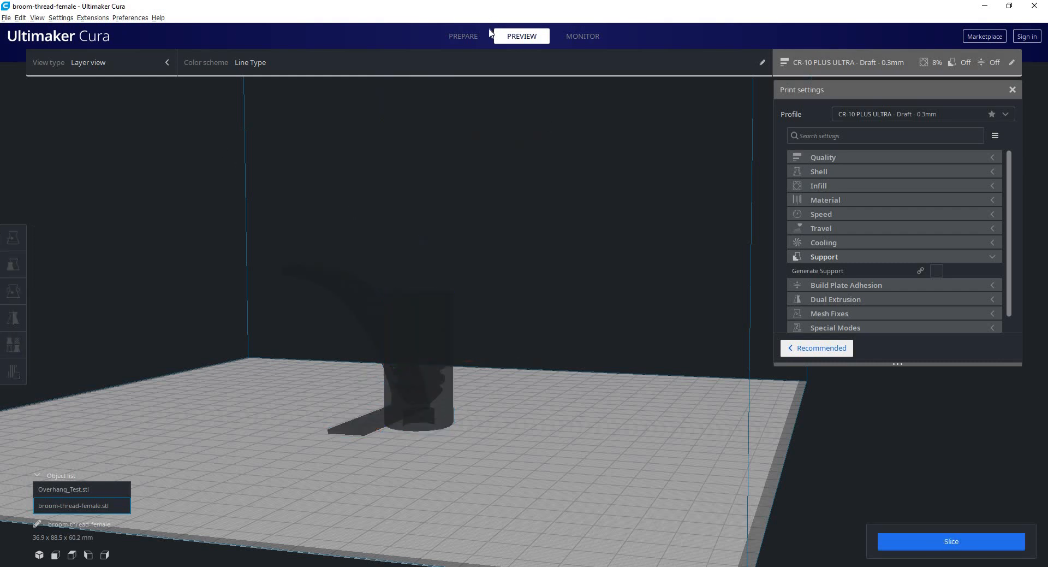
{"action": "left_click", "coordinate": [464, 37]}
Examine up close where the base of broom-thread-female.stl meets the build plate.
{"action": "right_click_drag", "start_coordinate": [565, 343], "coordinate": [490, 263]}
{"action": "middle_click_drag", "start_coordinate": [490, 263], "coordinate": [512, 279]}
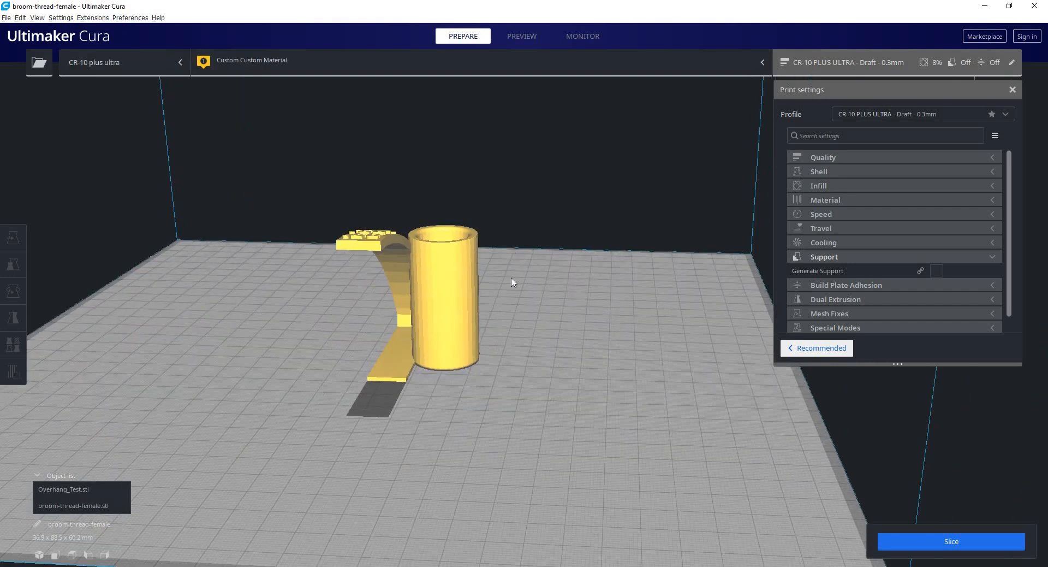
{"action": "right_click_drag", "start_coordinate": [512, 279], "coordinate": [473, 267]}
{"action": "scroll", "coordinate": [504, 290], "scroll_direction": "up", "scroll_amount": 2}
{"action": "scroll", "coordinate": [480, 305], "scroll_direction": "up", "scroll_amount": 4}
{"action": "scroll", "coordinate": [357, 270], "scroll_direction": "up", "scroll_amount": 4}
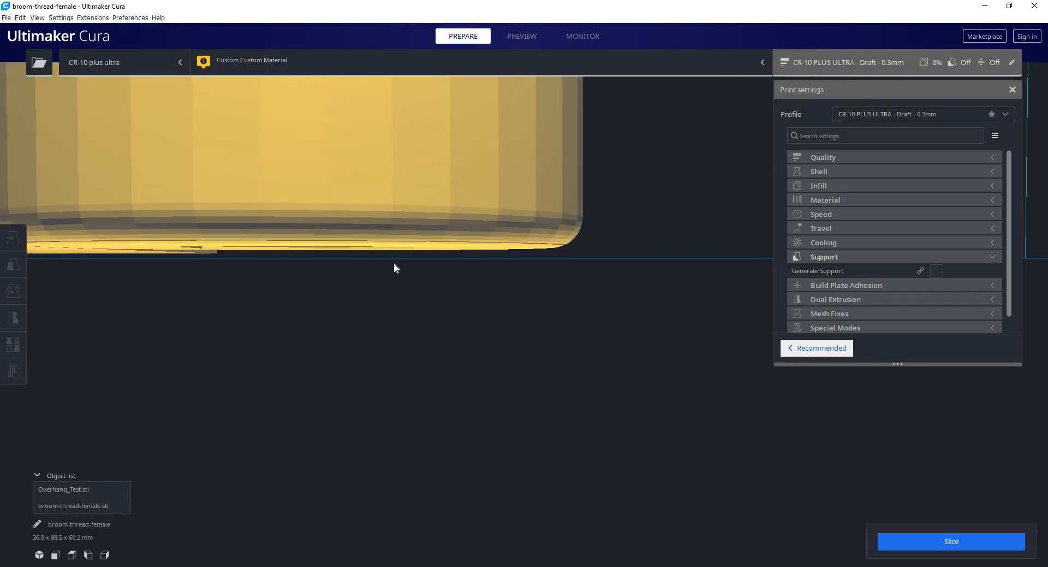
{"action": "middle_click_drag", "start_coordinate": [394, 264], "coordinate": [426, 271]}
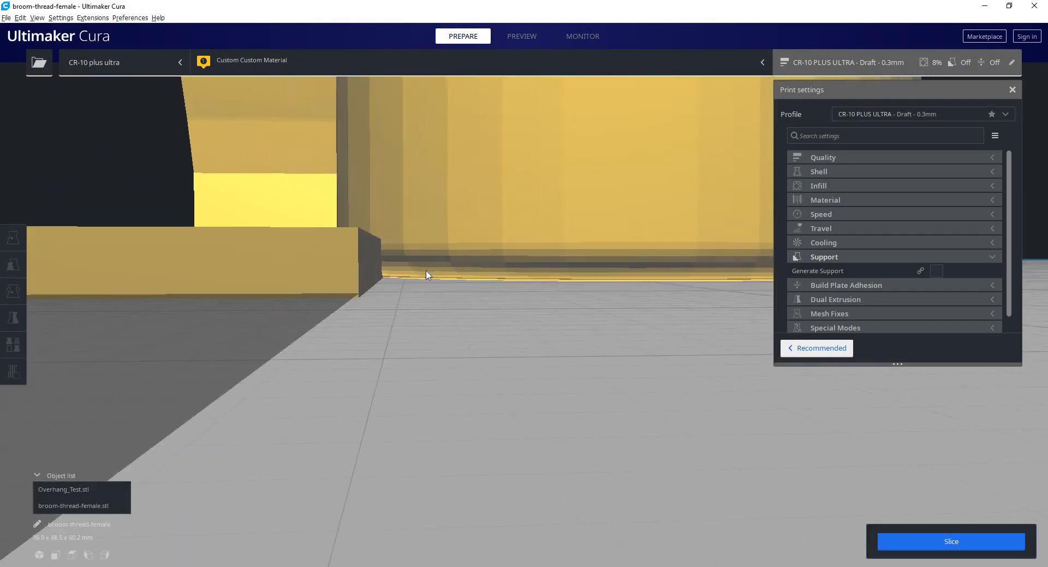
{"action": "scroll", "coordinate": [510, 311], "scroll_direction": "down", "scroll_amount": 10}
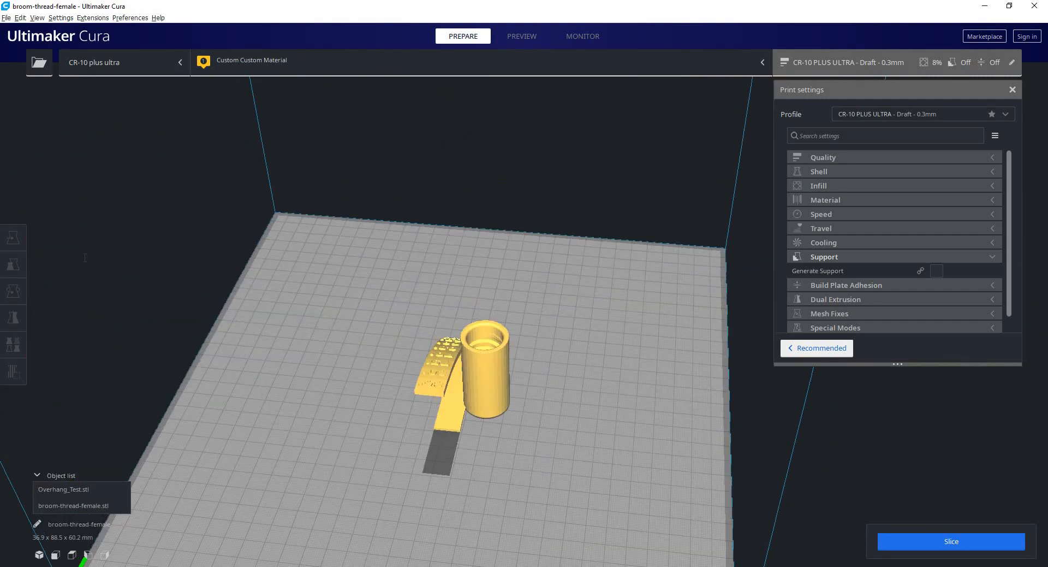
Enter a new Z position for broom-thread-female.stl to offset it slightly from the build plate.
{"action": "left_click_drag", "start_coordinate": [78, 271], "coordinate": [46, 272]}
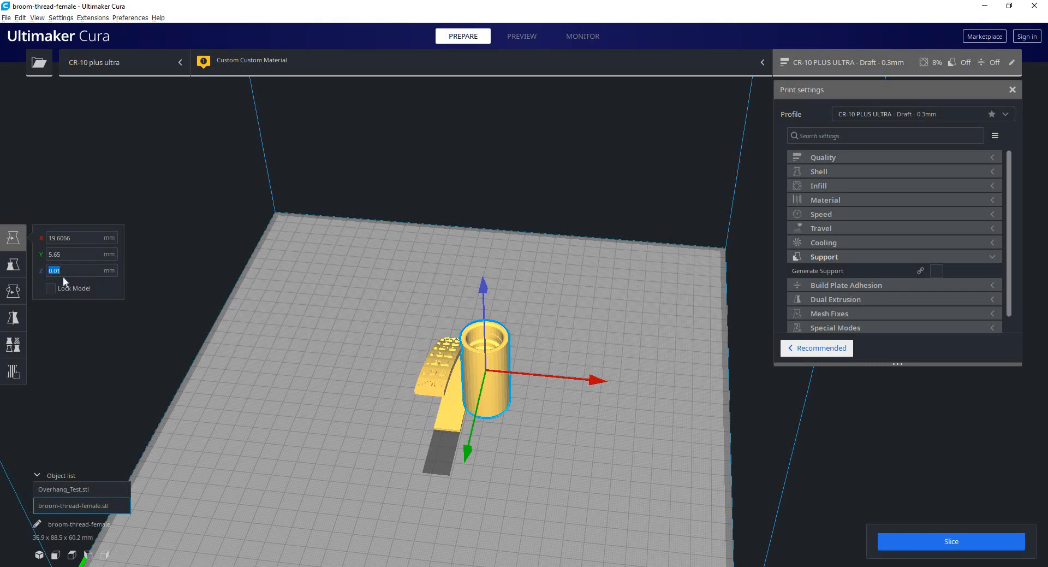
{"action": "left_click", "coordinate": [422, 367]}
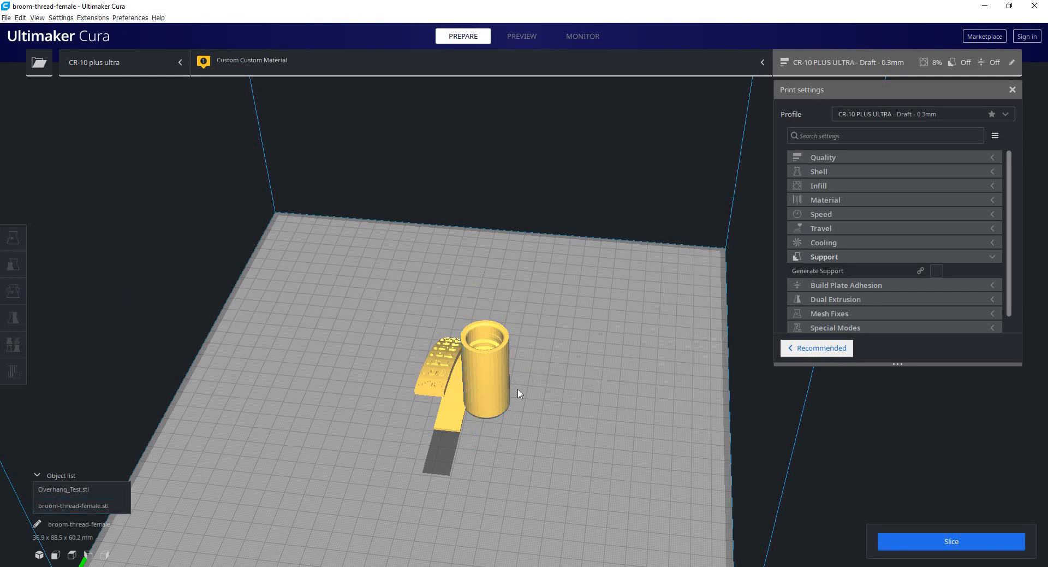
{"action": "left_click", "coordinate": [79, 271]}
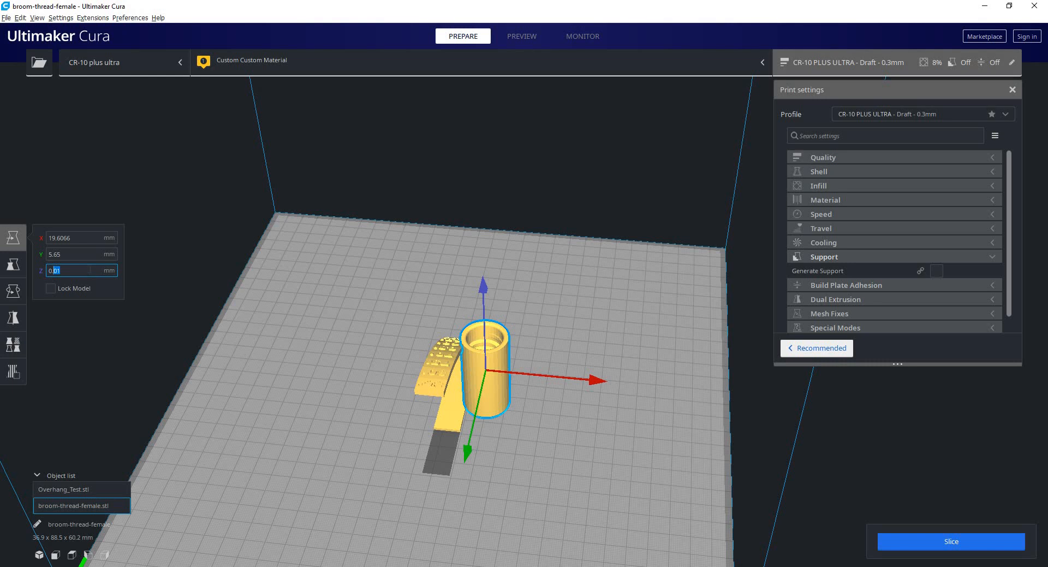
{"action": "type", "text": "3"}
{"action": "key", "text": "Return"}
{"action": "left_click", "coordinate": [441, 308]}
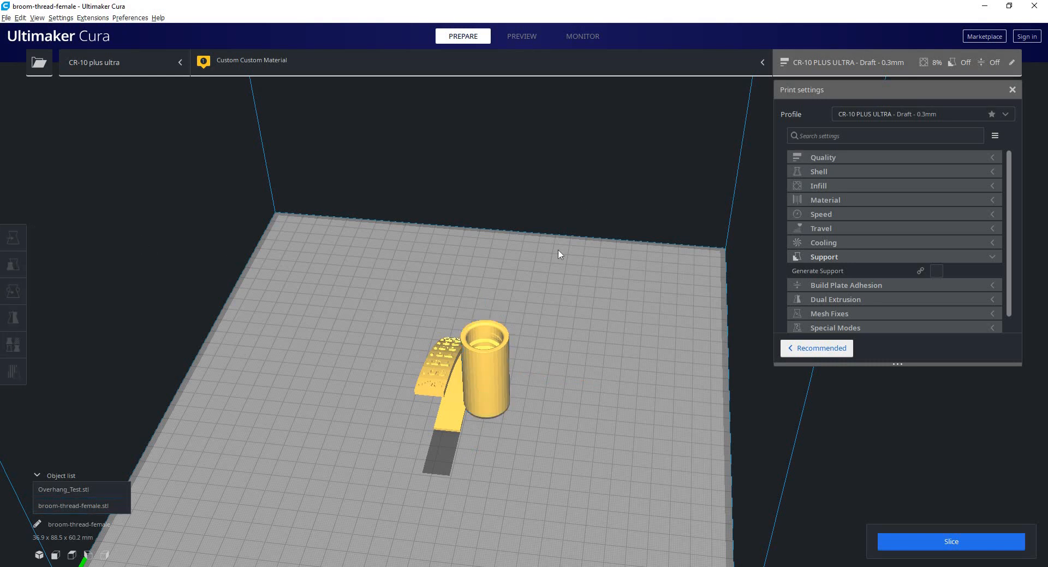
Slice the models and inspect the lower layers of both parts in the layer preview, down to layer 28.
{"action": "middle_click_drag", "start_coordinate": [744, 539], "coordinate": [738, 410]}
{"action": "scroll", "coordinate": [738, 409], "scroll_direction": "up", "scroll_amount": 5}
{"action": "left_click", "coordinate": [912, 536]}
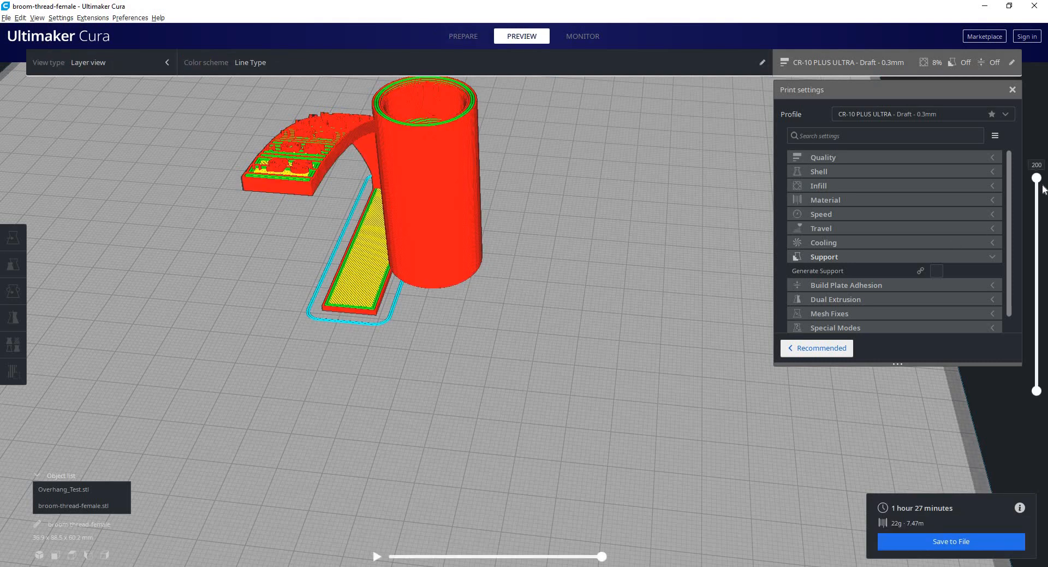
{"action": "left_click_drag", "start_coordinate": [1037, 177], "coordinate": [1036, 334]}
{"action": "left_click_drag", "start_coordinate": [1031, 283], "coordinate": [1037, 181]}
{"action": "left_click_drag", "start_coordinate": [1035, 246], "coordinate": [1035, 348]}
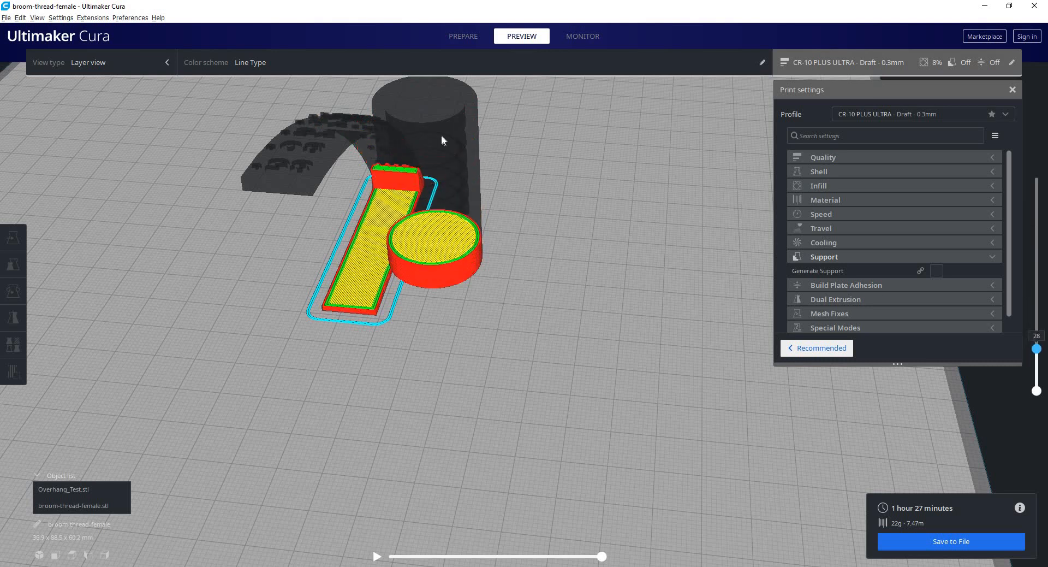
Turn on Automatically drop models to the build plate in the general preferences and check the camera rendering choices.
{"action": "left_click", "coordinate": [128, 19]}
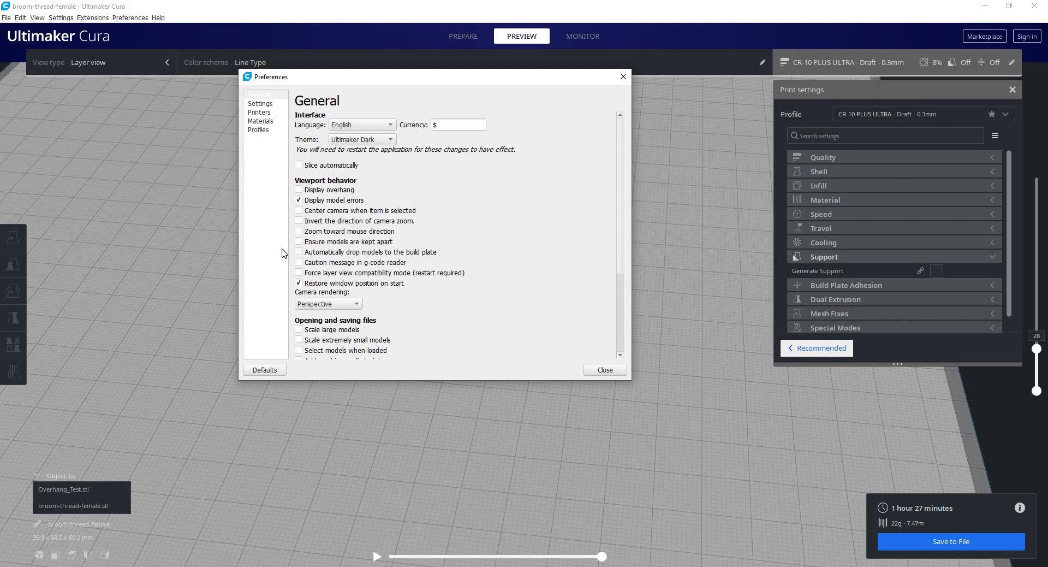
{"action": "left_click", "coordinate": [299, 252]}
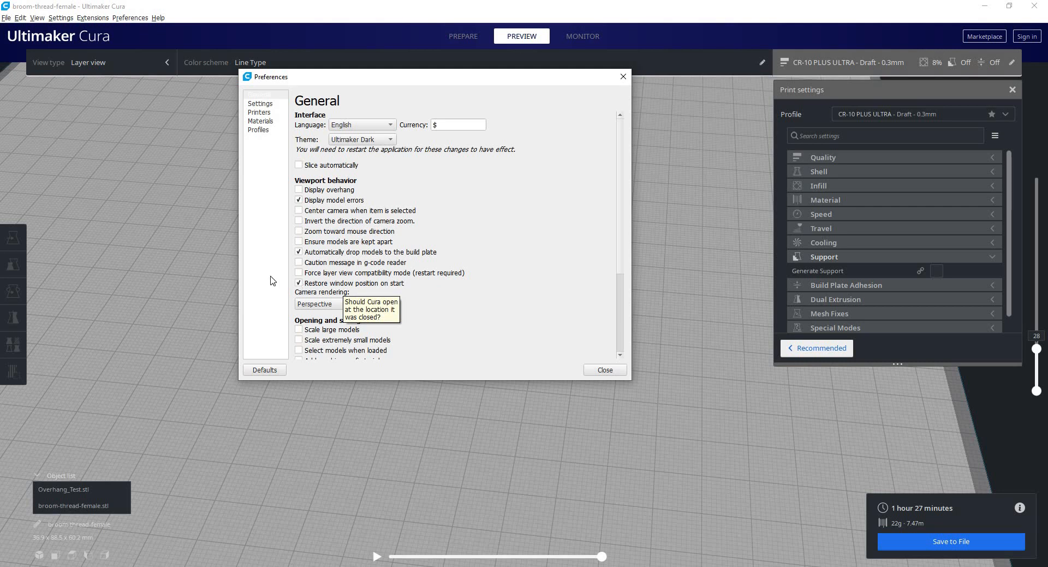
{"action": "left_click", "coordinate": [358, 304]}
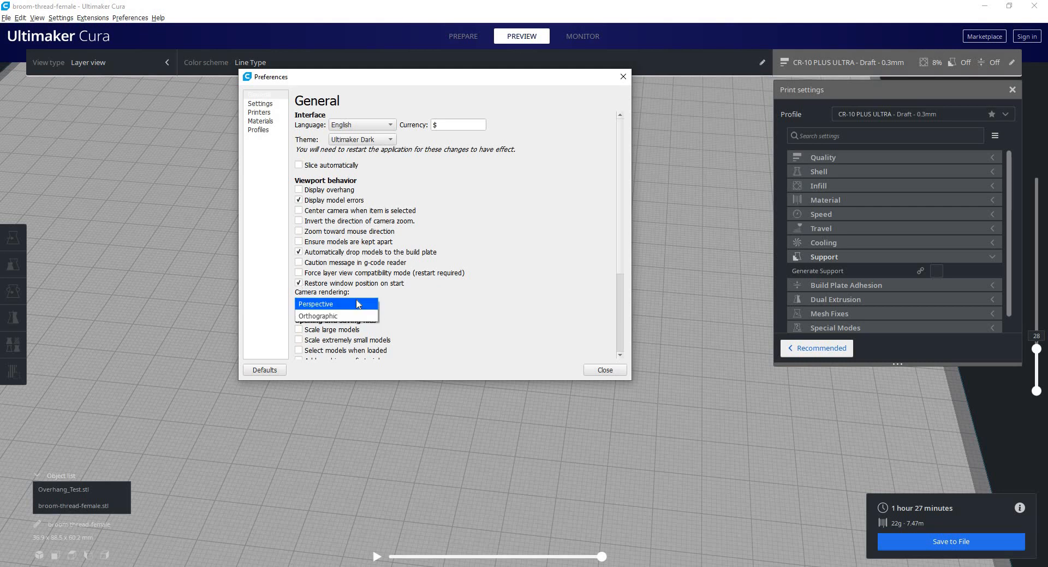
{"action": "left_click", "coordinate": [400, 314]}
Review the options for opening and saving files, including the default behavior choices for opening a project file.
{"action": "scroll", "coordinate": [415, 313], "scroll_direction": "down", "scroll_amount": 5}
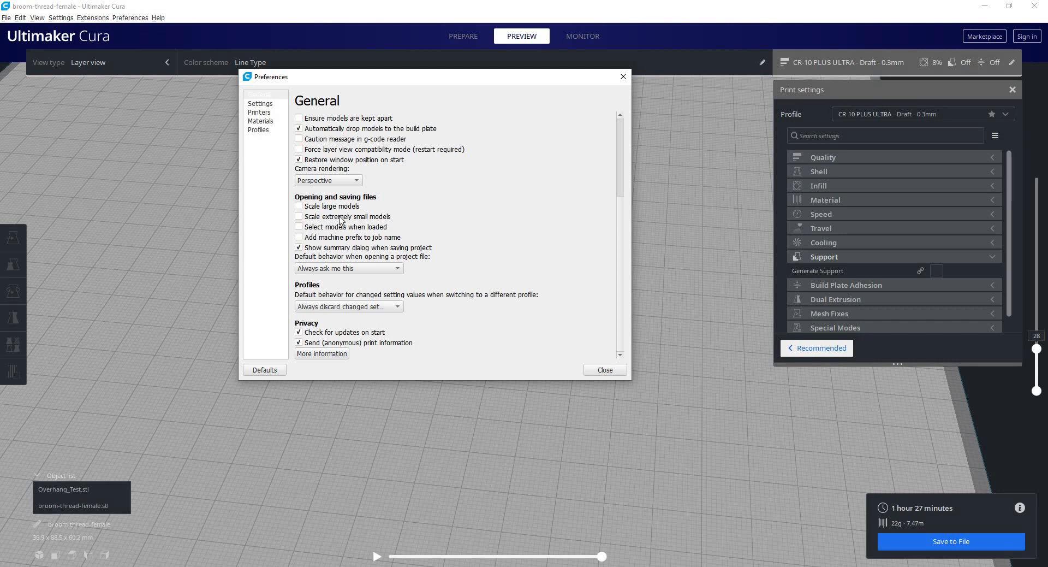
{"action": "mouse_move", "coordinate": [363, 219]}
{"action": "mouse_move", "coordinate": [310, 212]}
{"action": "mouse_move", "coordinate": [394, 242]}
{"action": "left_click", "coordinate": [395, 272]}
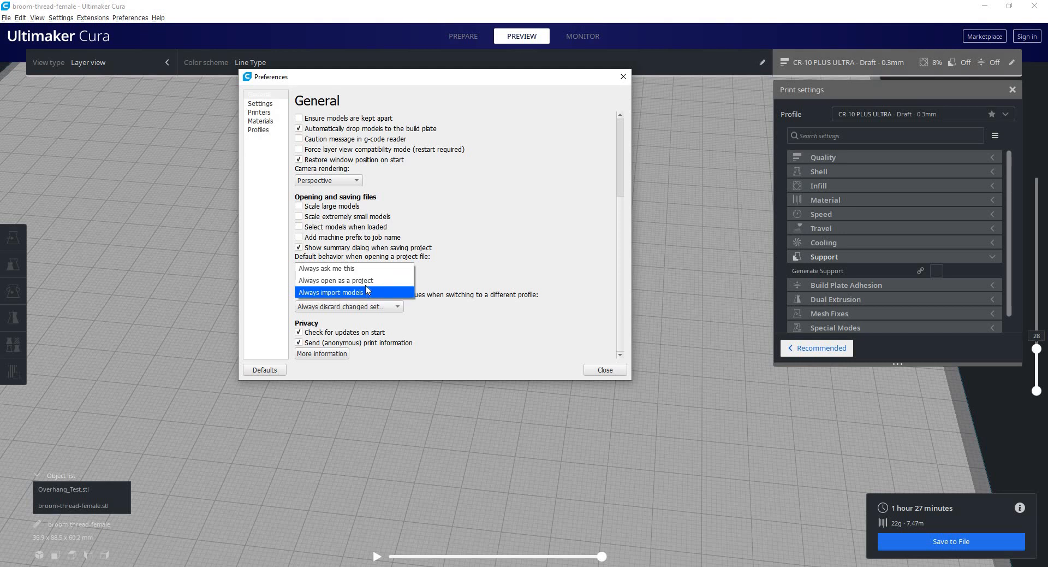
{"action": "left_click", "coordinate": [373, 269]}
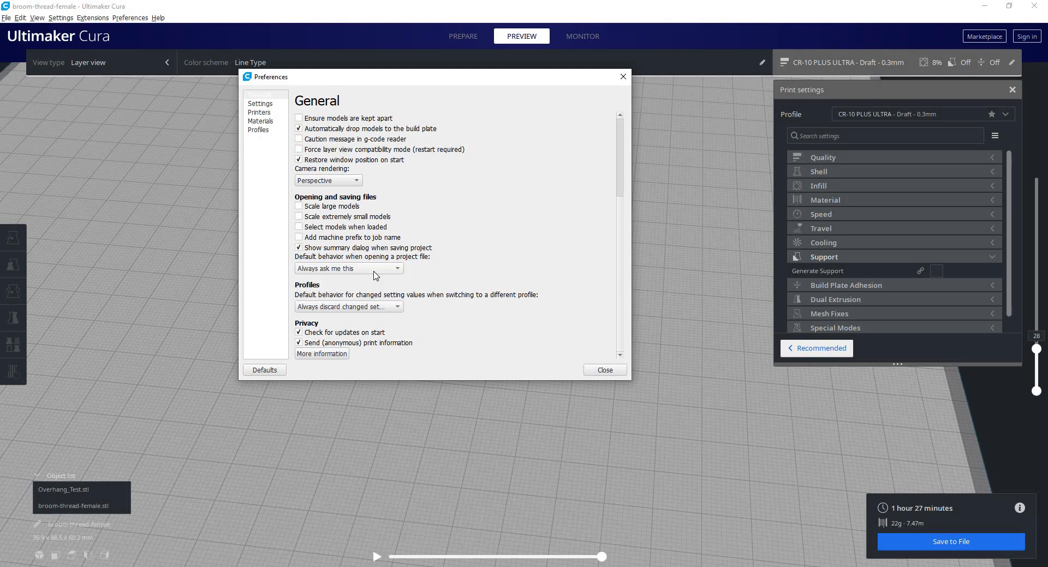
{"action": "left_click", "coordinate": [341, 270]}
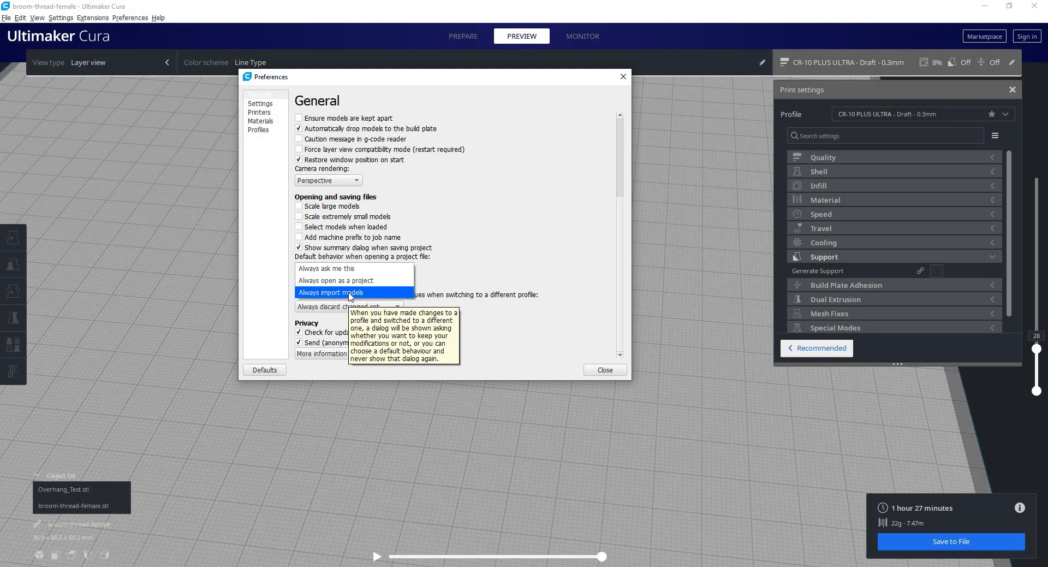
{"action": "left_click", "coordinate": [344, 269]}
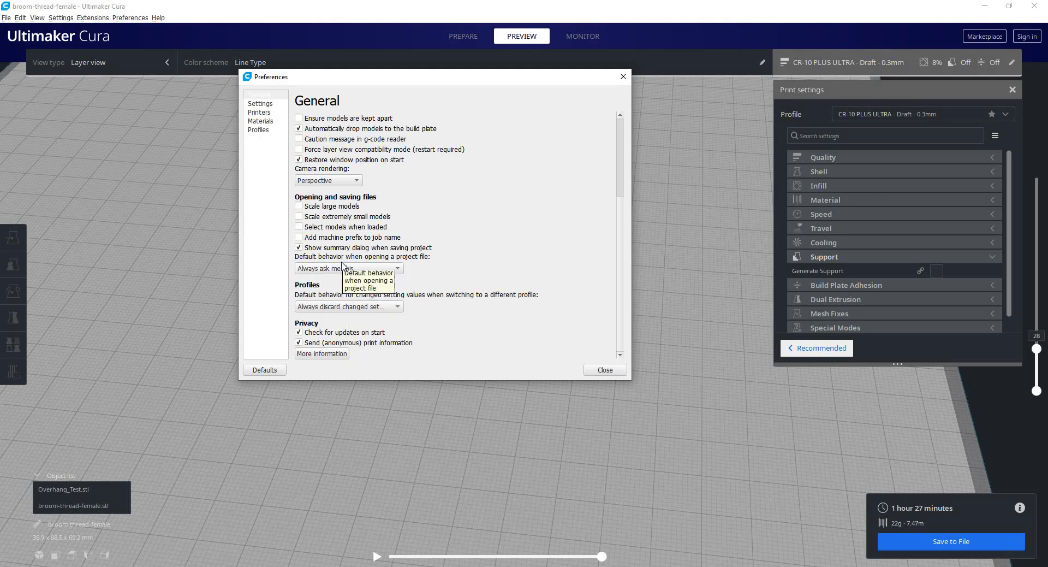
Set the default behavior for changed settings when switching profiles to Always ask me this and close the preferences.
{"action": "left_click", "coordinate": [393, 308]}
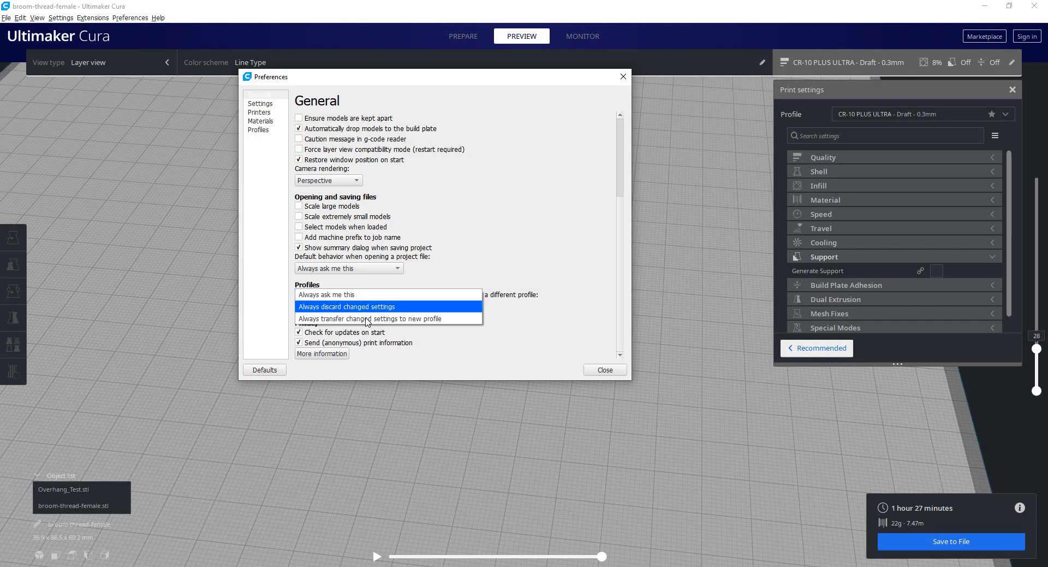
{"action": "left_click", "coordinate": [315, 296]}
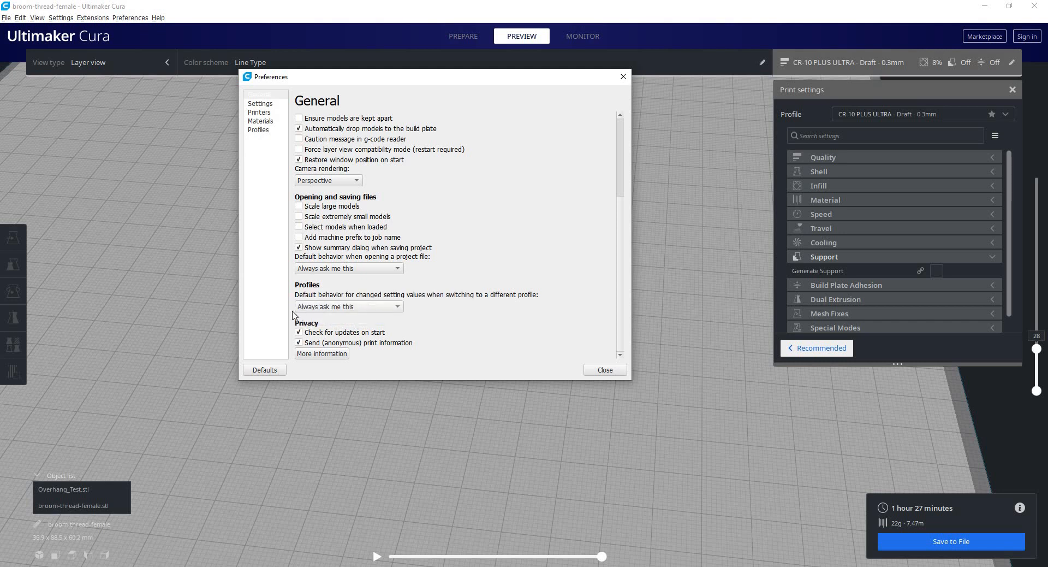
{"action": "left_click", "coordinate": [599, 370]}
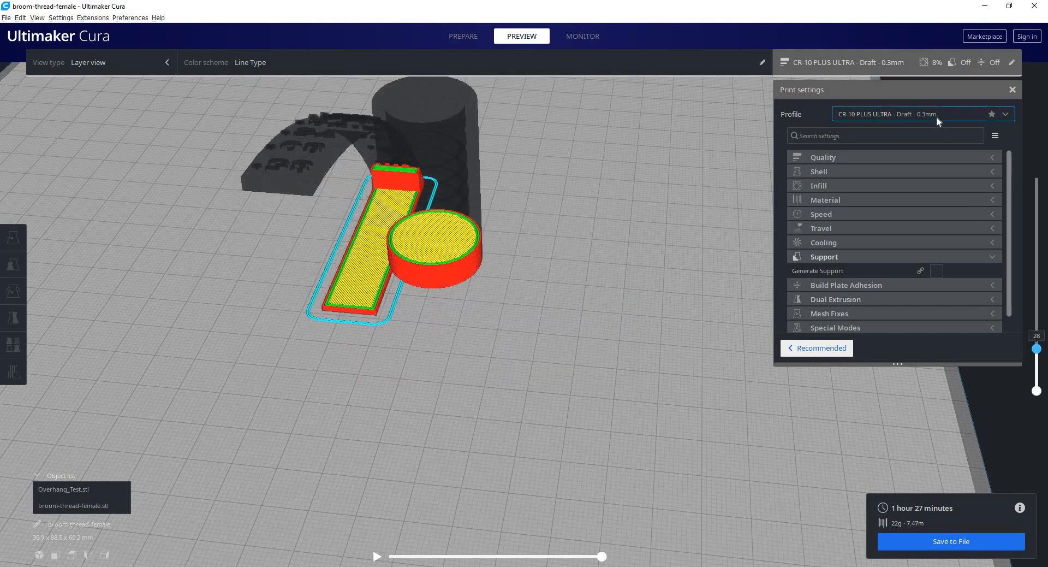
Switch the print profile to the custom profile "default" and discard the customized Support Overhang Angle.
{"action": "left_click", "coordinate": [935, 116]}
{"action": "left_click", "coordinate": [873, 266]}
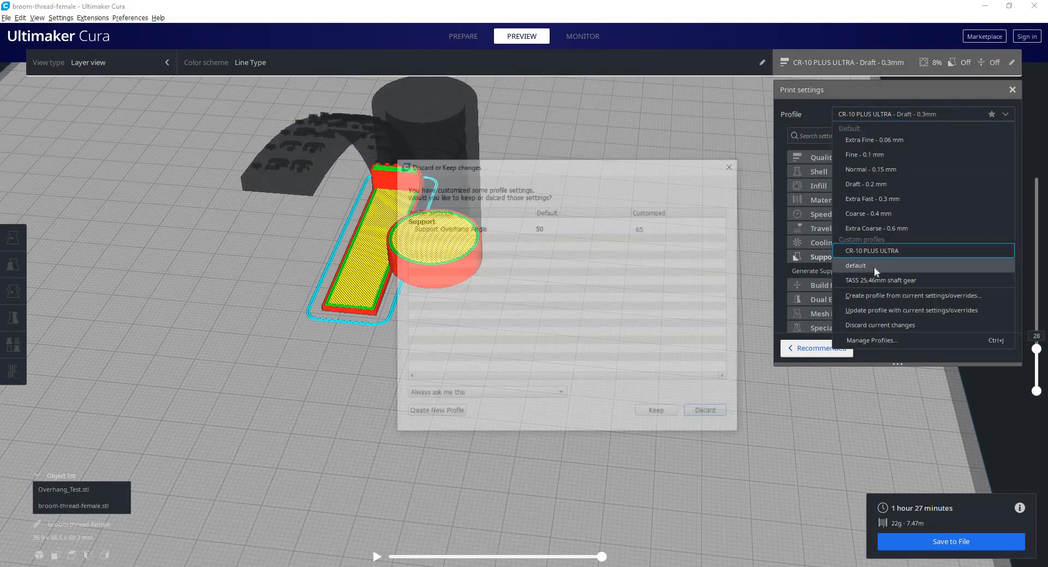
{"action": "left_click_drag", "start_coordinate": [620, 167], "coordinate": [533, 128]}
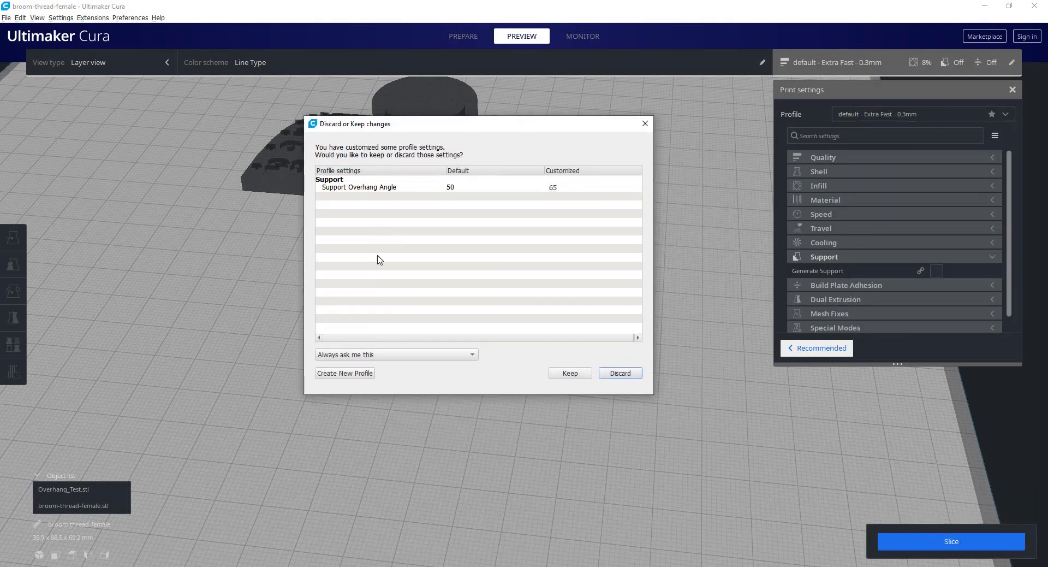
{"action": "left_click", "coordinate": [565, 187]}
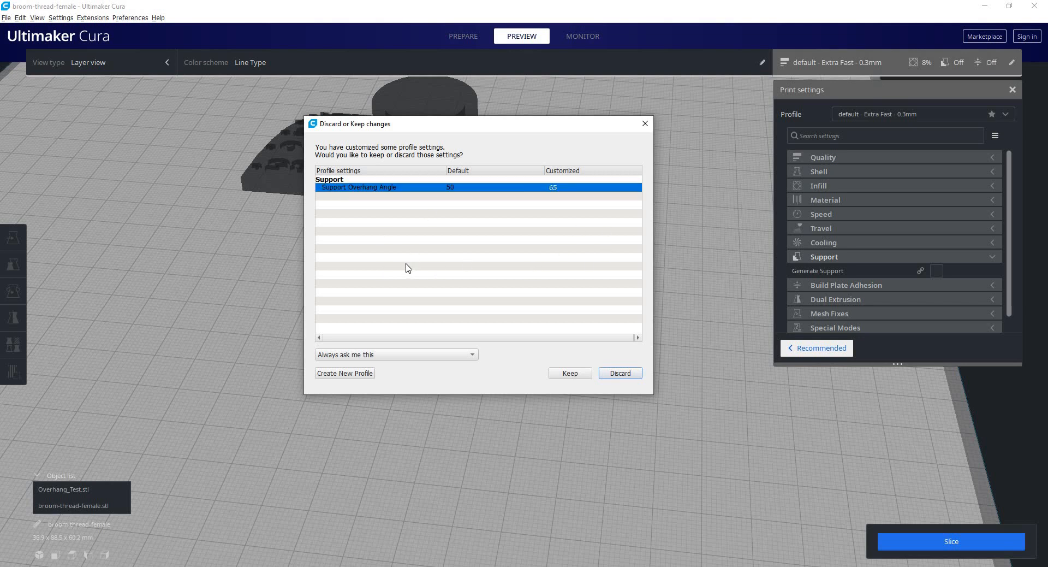
{"action": "left_click", "coordinate": [417, 355]}
{"action": "left_click", "coordinate": [628, 373]}
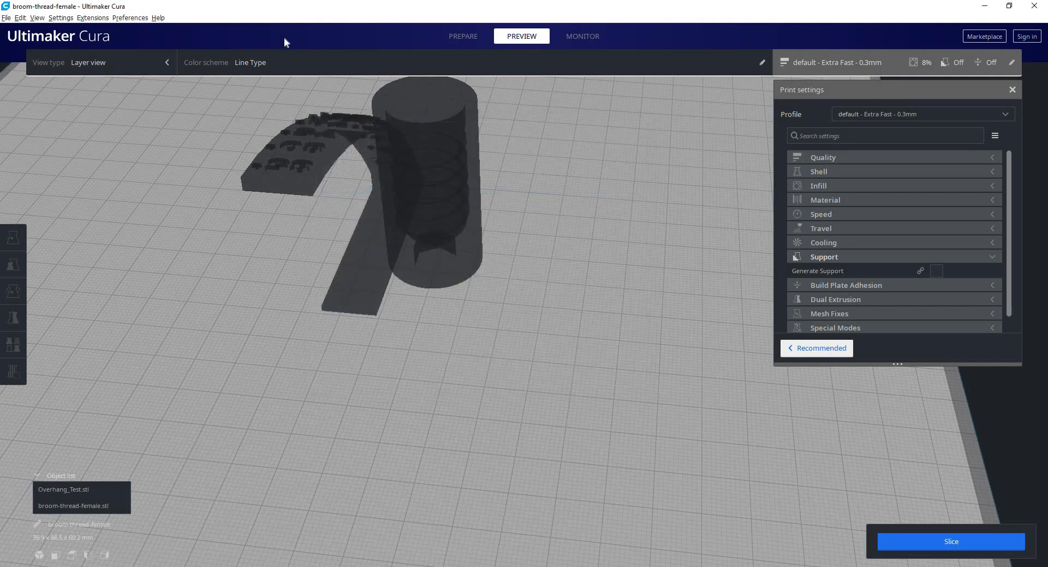
Set the general preference for changed settings when switching to a different profile to Always discard changed settings.
{"action": "left_click", "coordinate": [130, 17]}
{"action": "left_click", "coordinate": [156, 30]}
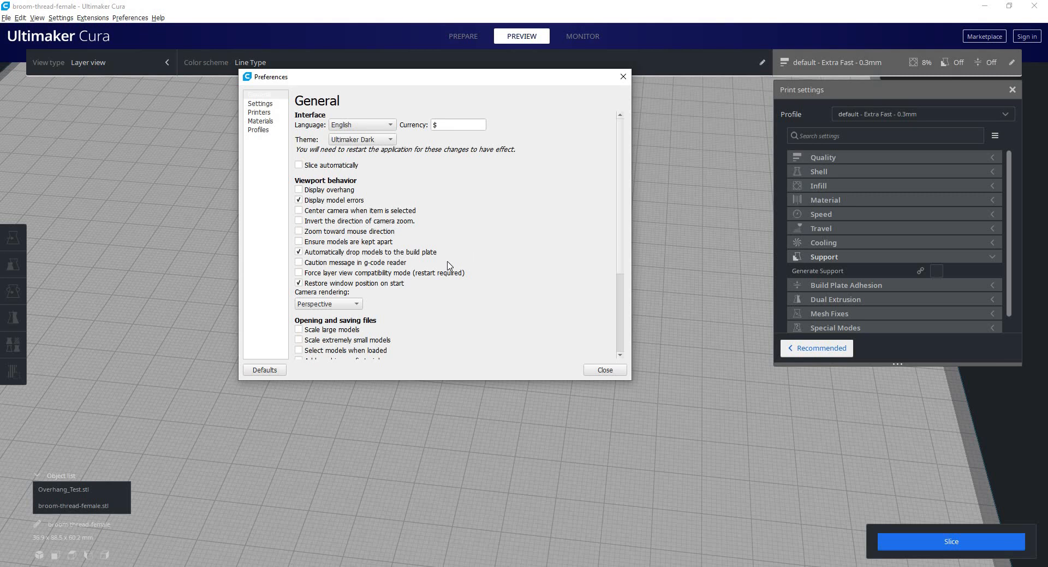
{"action": "scroll", "coordinate": [337, 278], "scroll_direction": "down", "scroll_amount": 8}
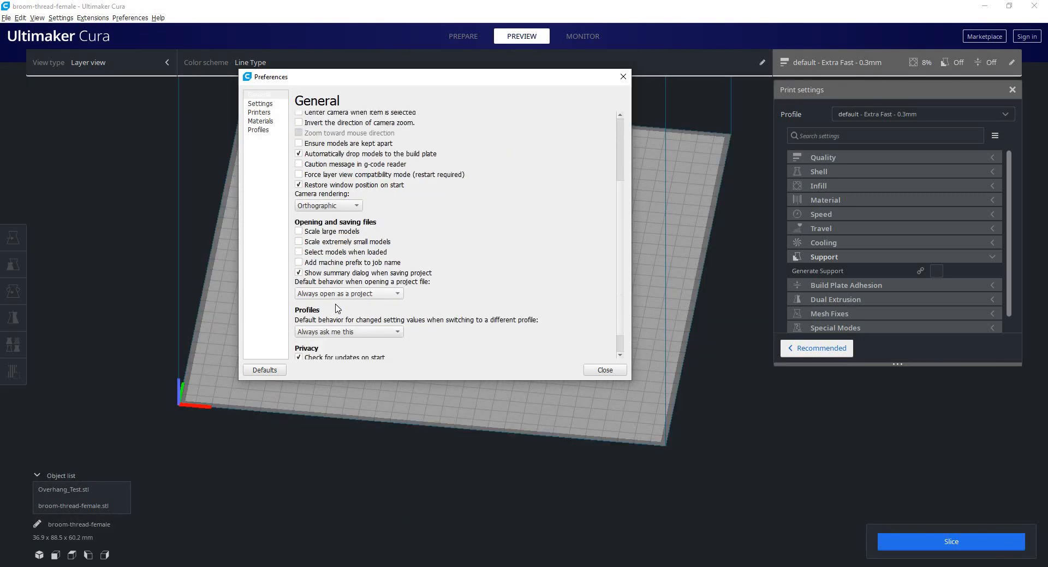
{"action": "left_click", "coordinate": [338, 308]}
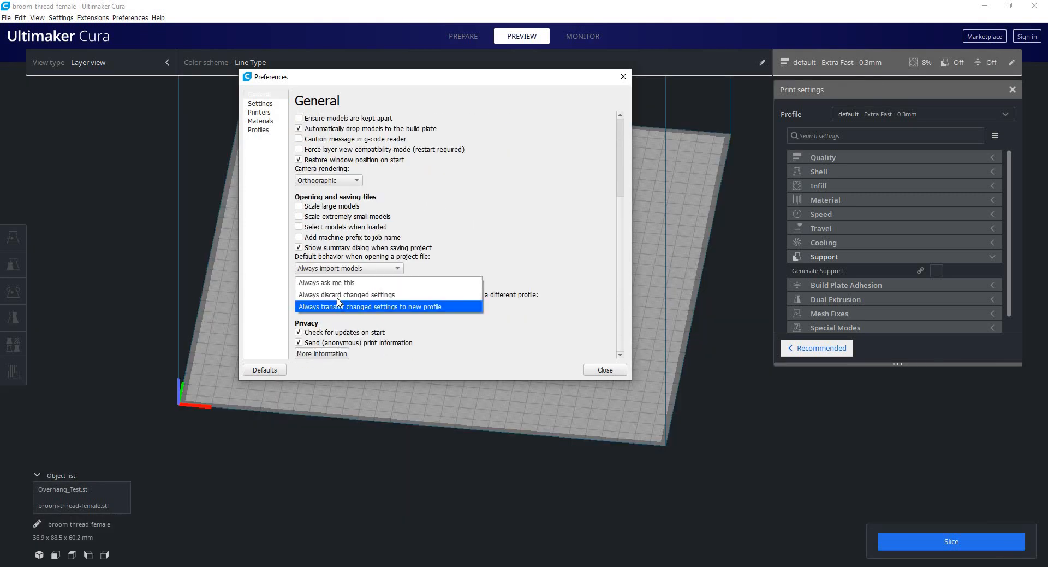
{"action": "left_click", "coordinate": [390, 297]}
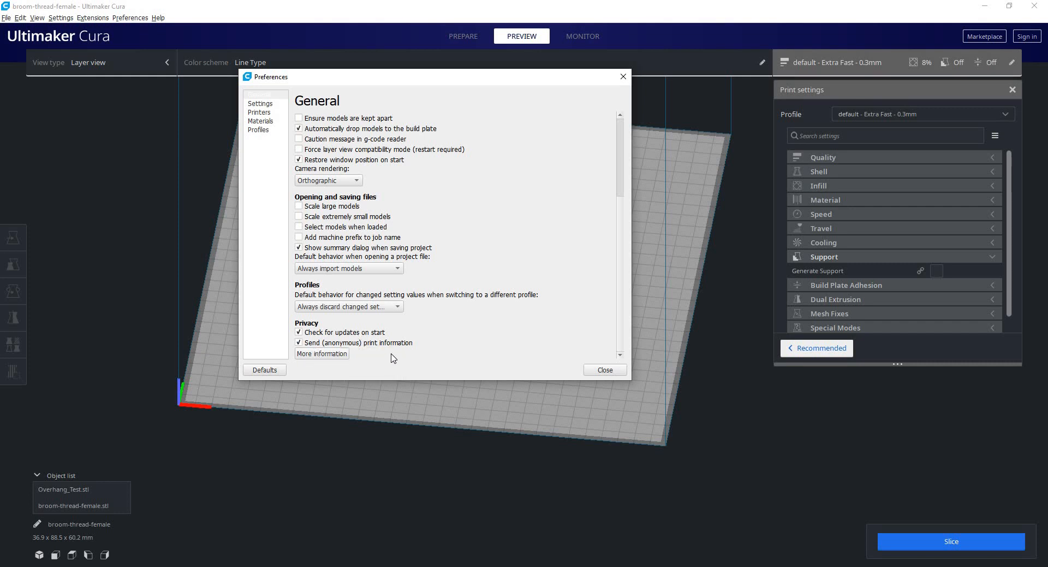
{"action": "mouse_move", "coordinate": [387, 346]}
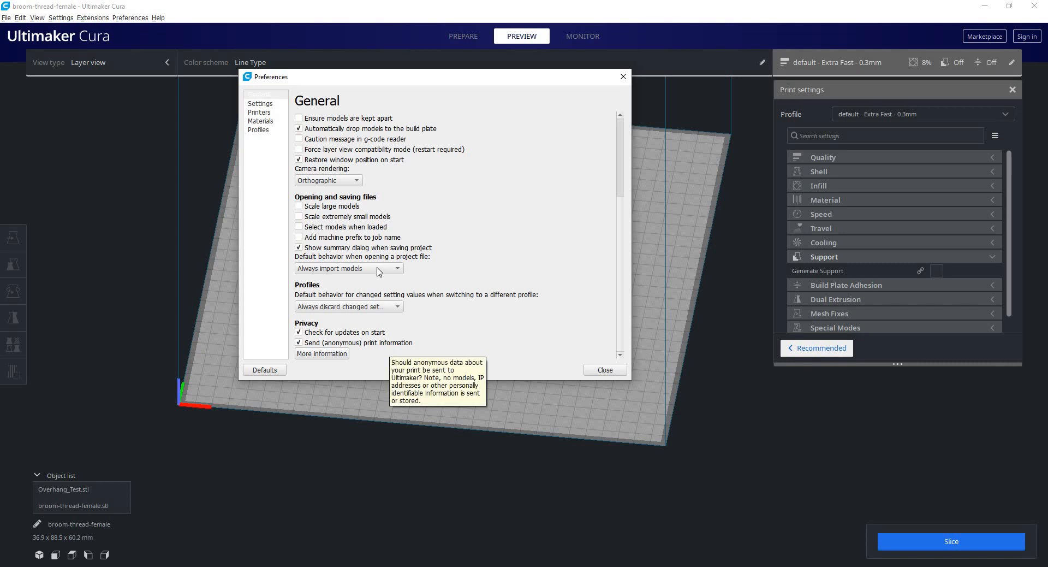
Review the general preferences from interface to privacy, and look at the setting visibility list.
{"action": "scroll", "coordinate": [548, 237], "scroll_direction": "up", "scroll_amount": 3}
{"action": "scroll", "coordinate": [548, 237], "scroll_direction": "up", "scroll_amount": 1}
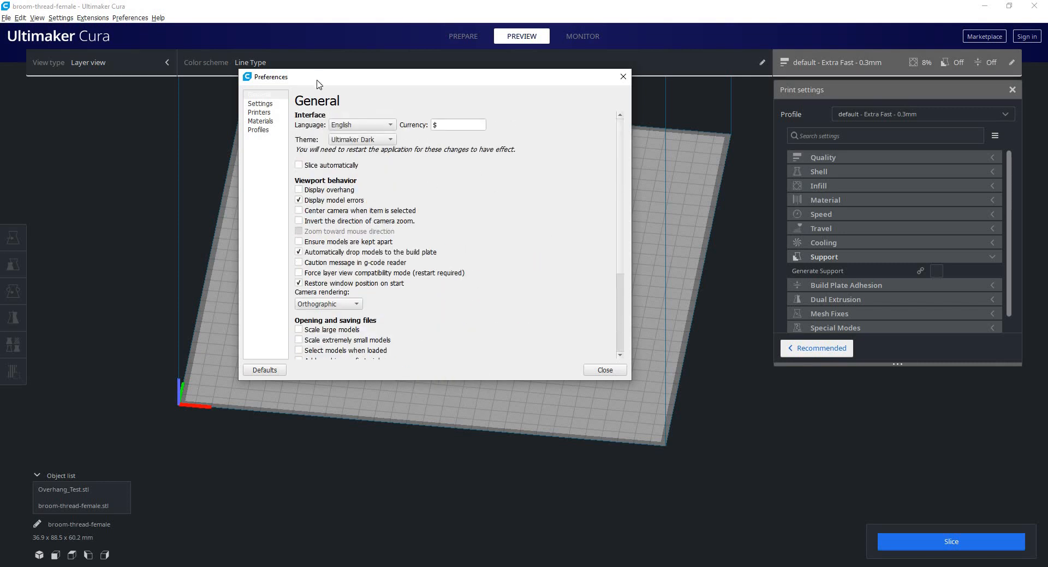
{"action": "scroll", "coordinate": [392, 202], "scroll_direction": "down", "scroll_amount": 3}
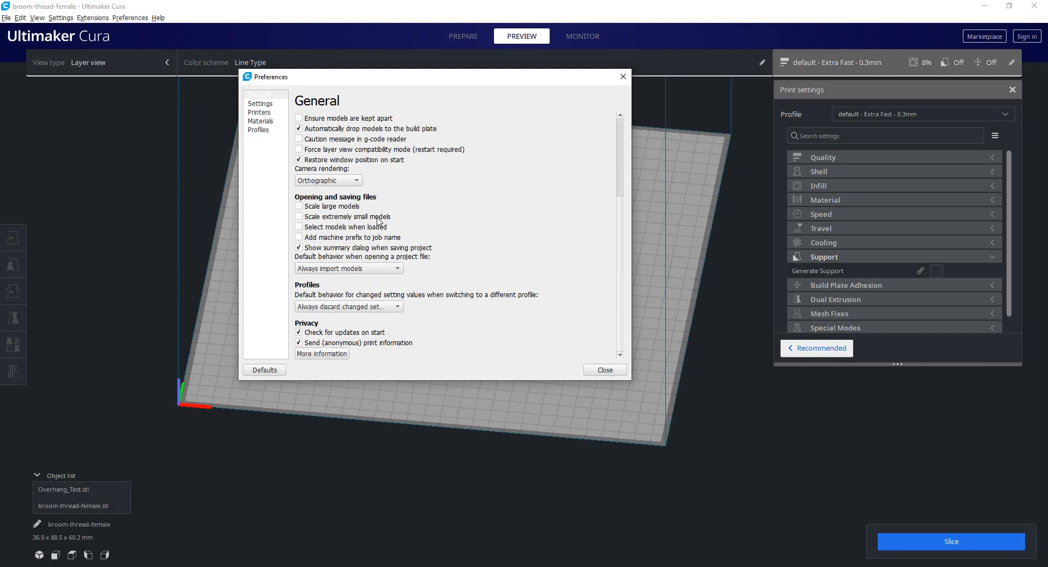
{"action": "scroll", "coordinate": [365, 240], "scroll_direction": "up", "scroll_amount": 3}
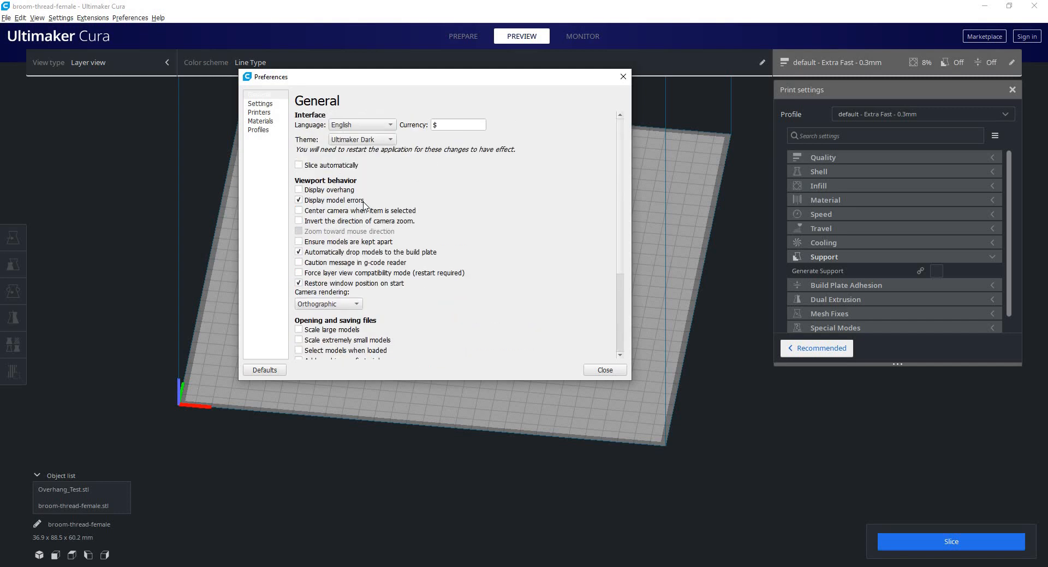
{"action": "left_click", "coordinate": [252, 105]}
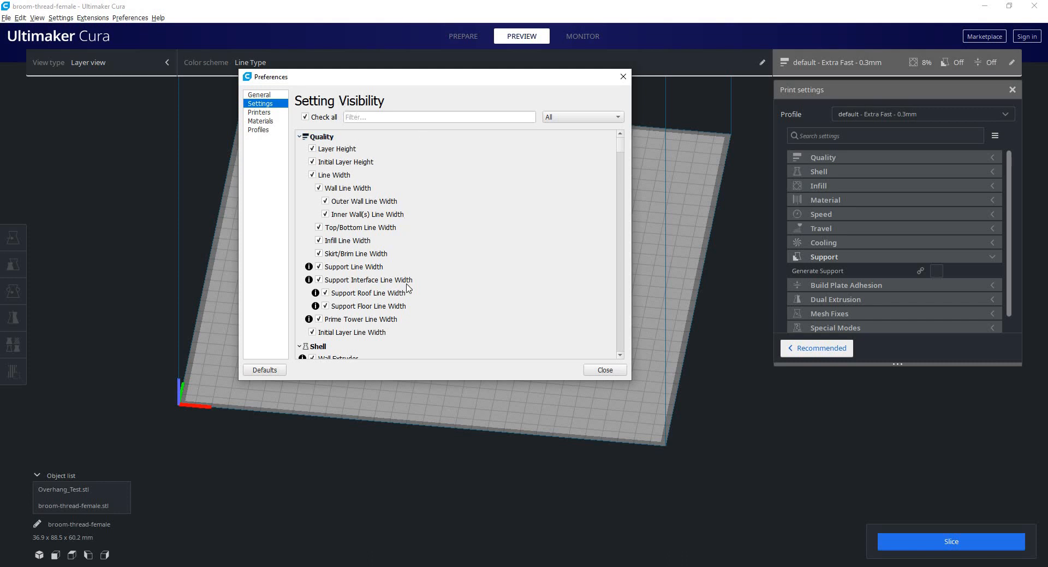
Inspect the machine settings of the CR-10 plus ultra printer and the list of print profiles, ending back at the general preferences.
{"action": "left_click", "coordinate": [266, 112]}
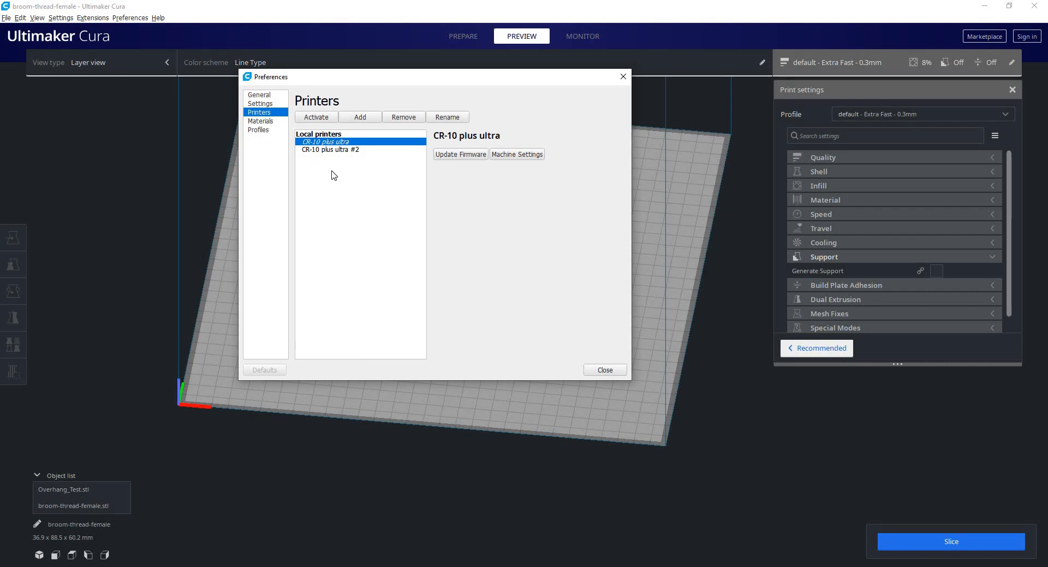
{"action": "left_click", "coordinate": [524, 154]}
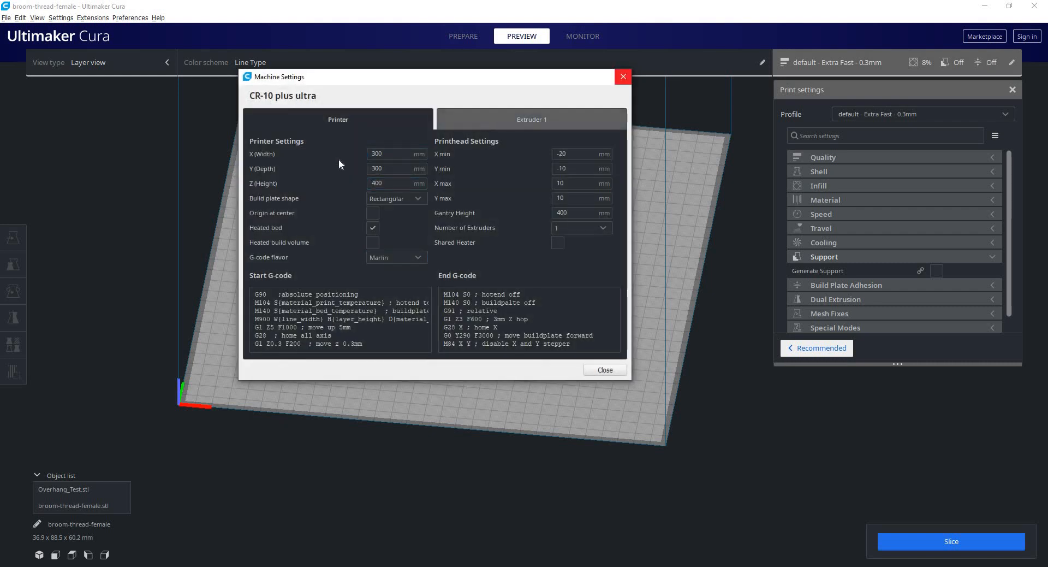
{"action": "left_click", "coordinate": [623, 76]}
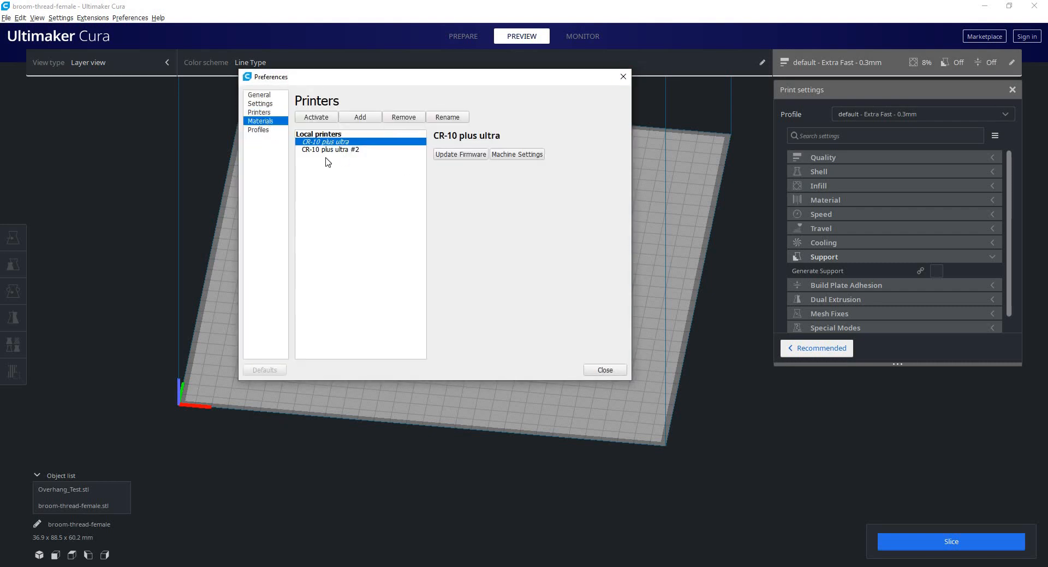
{"action": "left_click", "coordinate": [258, 129]}
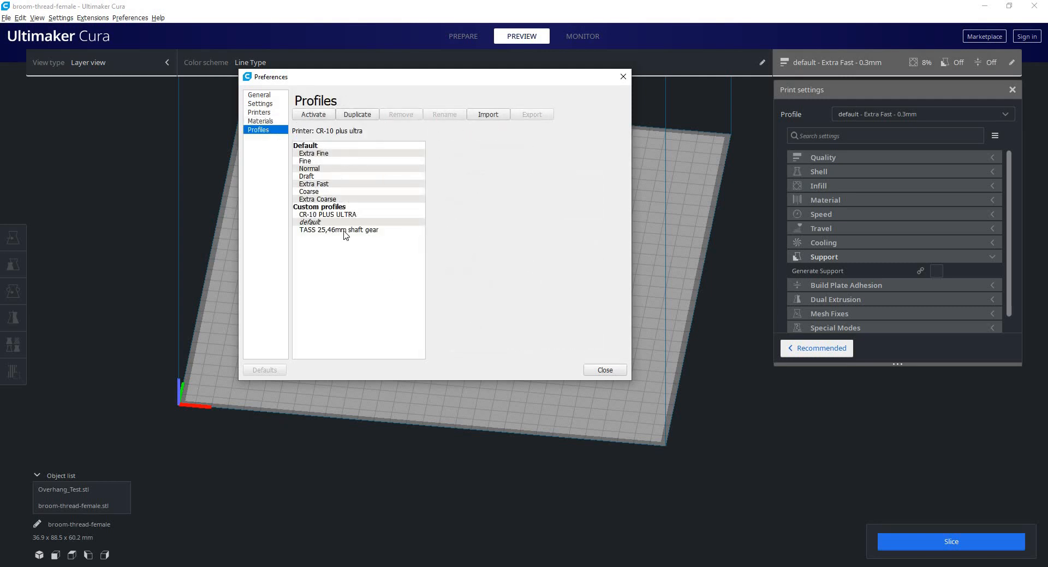
{"action": "left_click", "coordinate": [259, 95]}
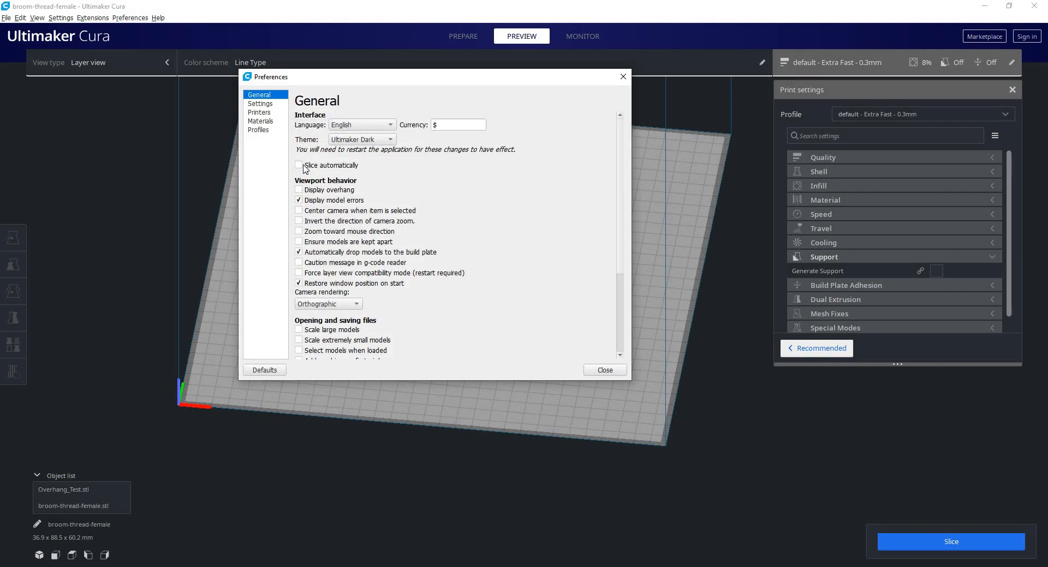